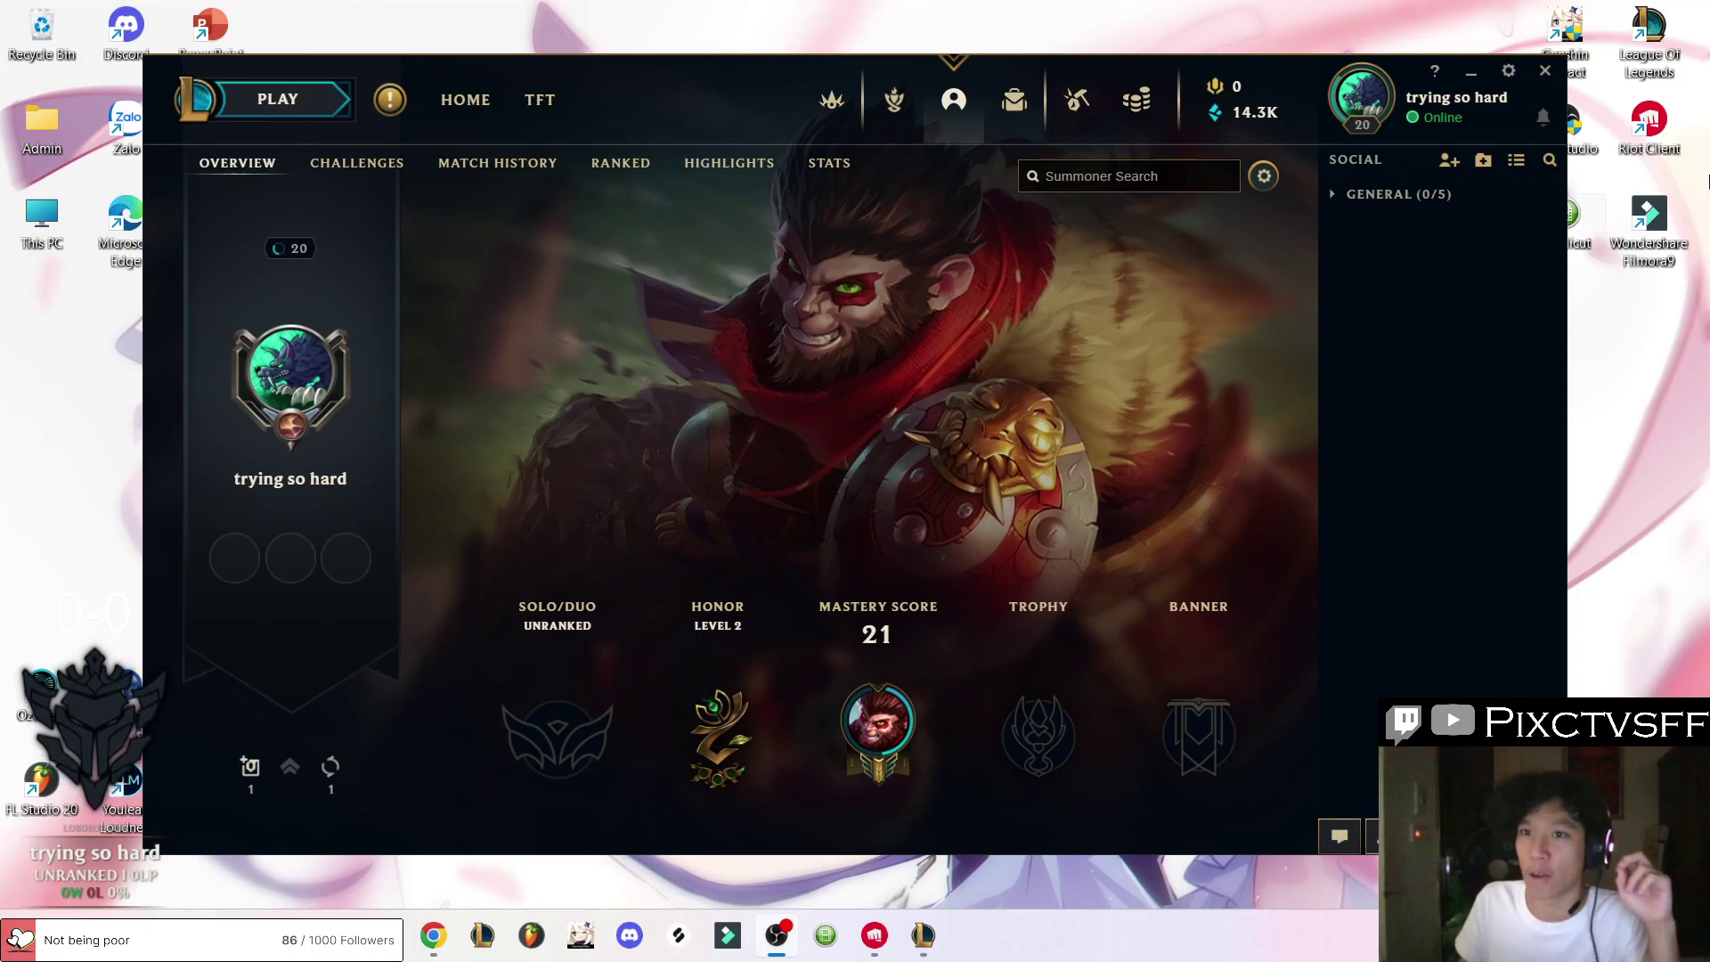
Step: Open the client settings, look through the Client > General options, and close them with DONE
{"action": "left_click", "coordinate": [1508, 70]}
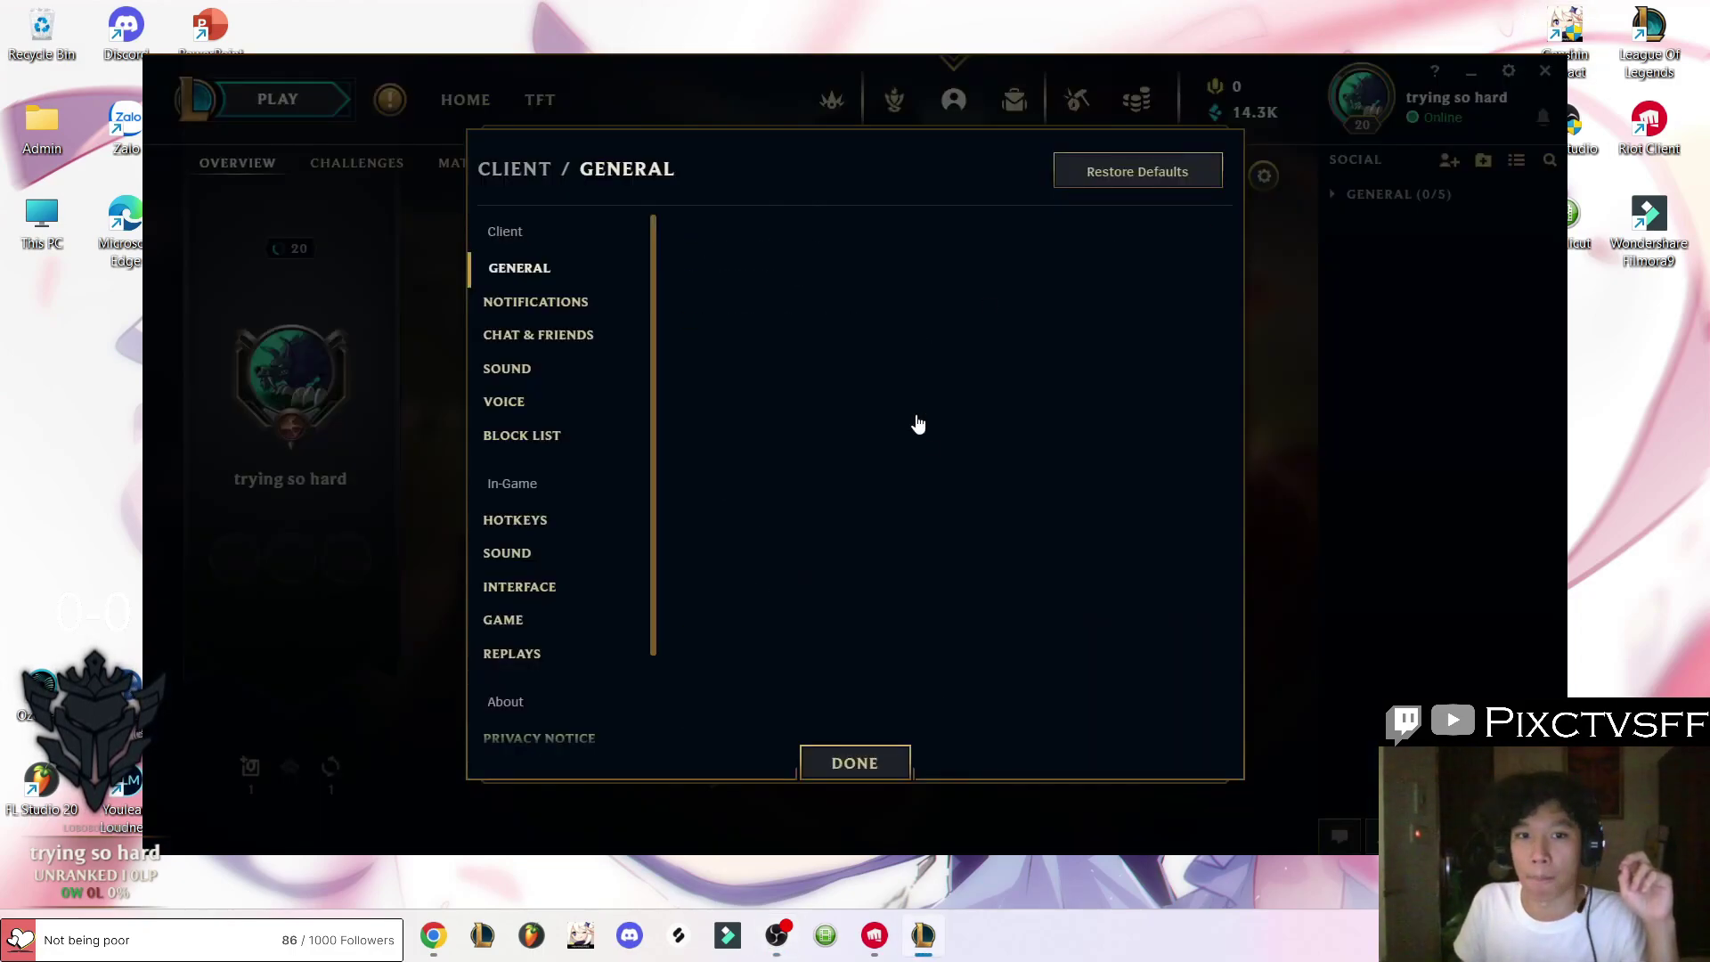
{"action": "scroll", "coordinate": [891, 379], "scroll_direction": "up", "scroll_amount": 1}
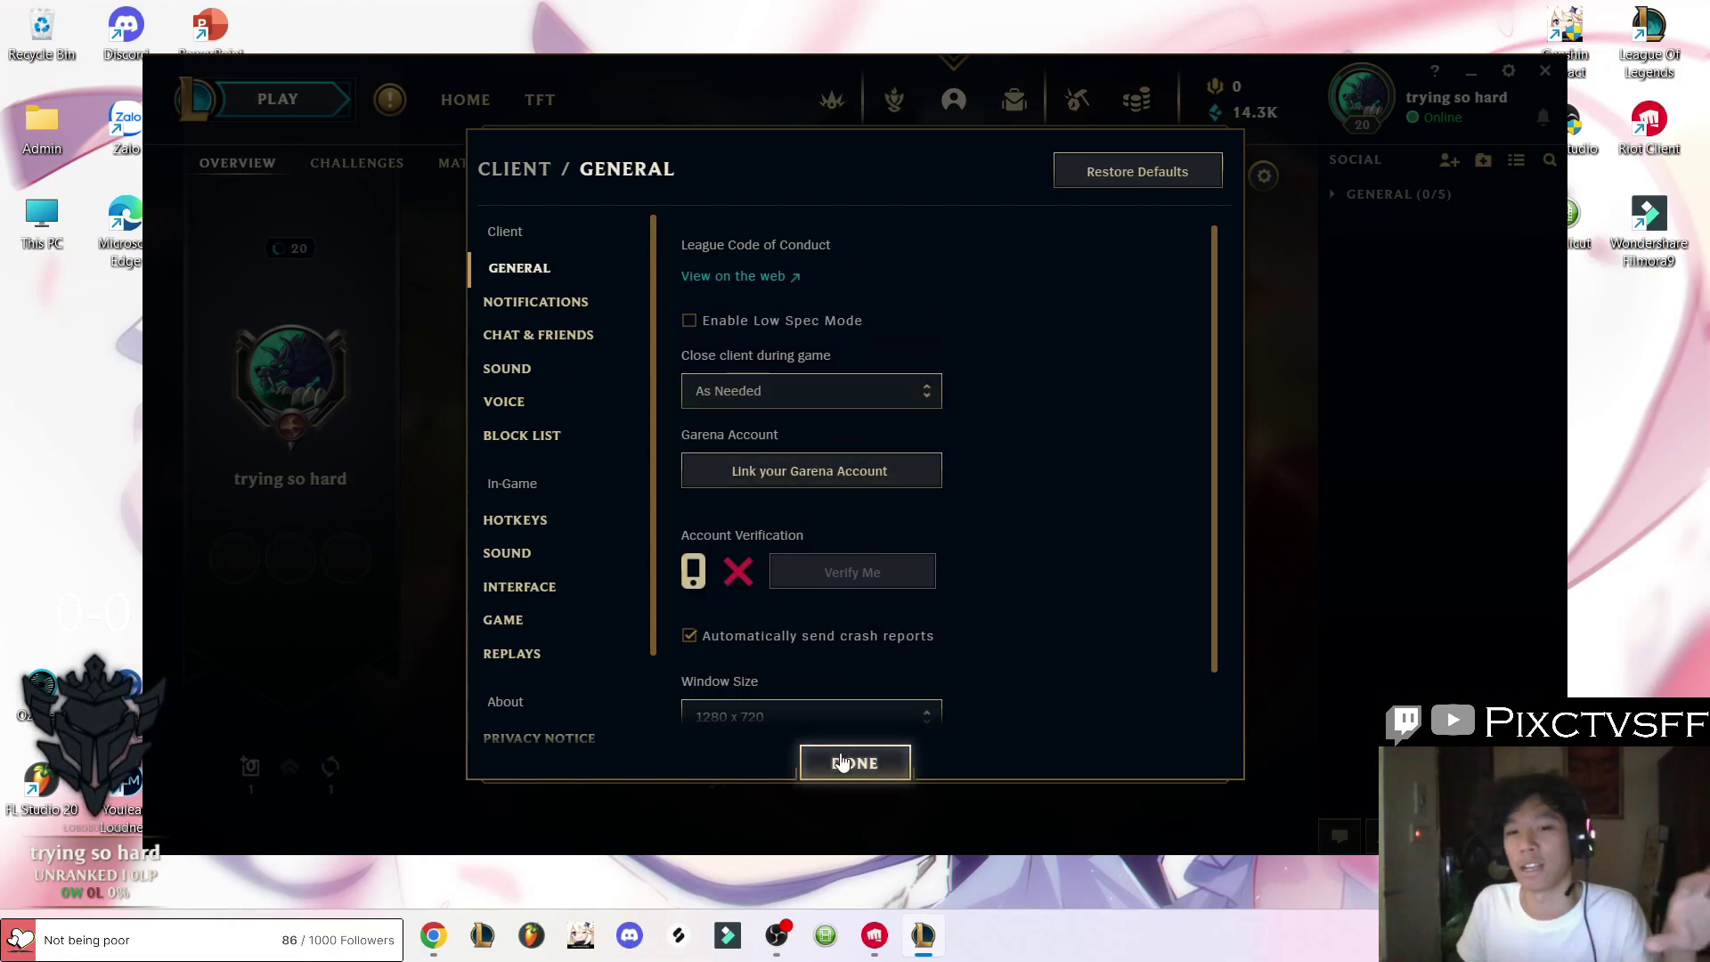
{"action": "scroll", "coordinate": [1120, 592], "scroll_direction": "down", "scroll_amount": 1}
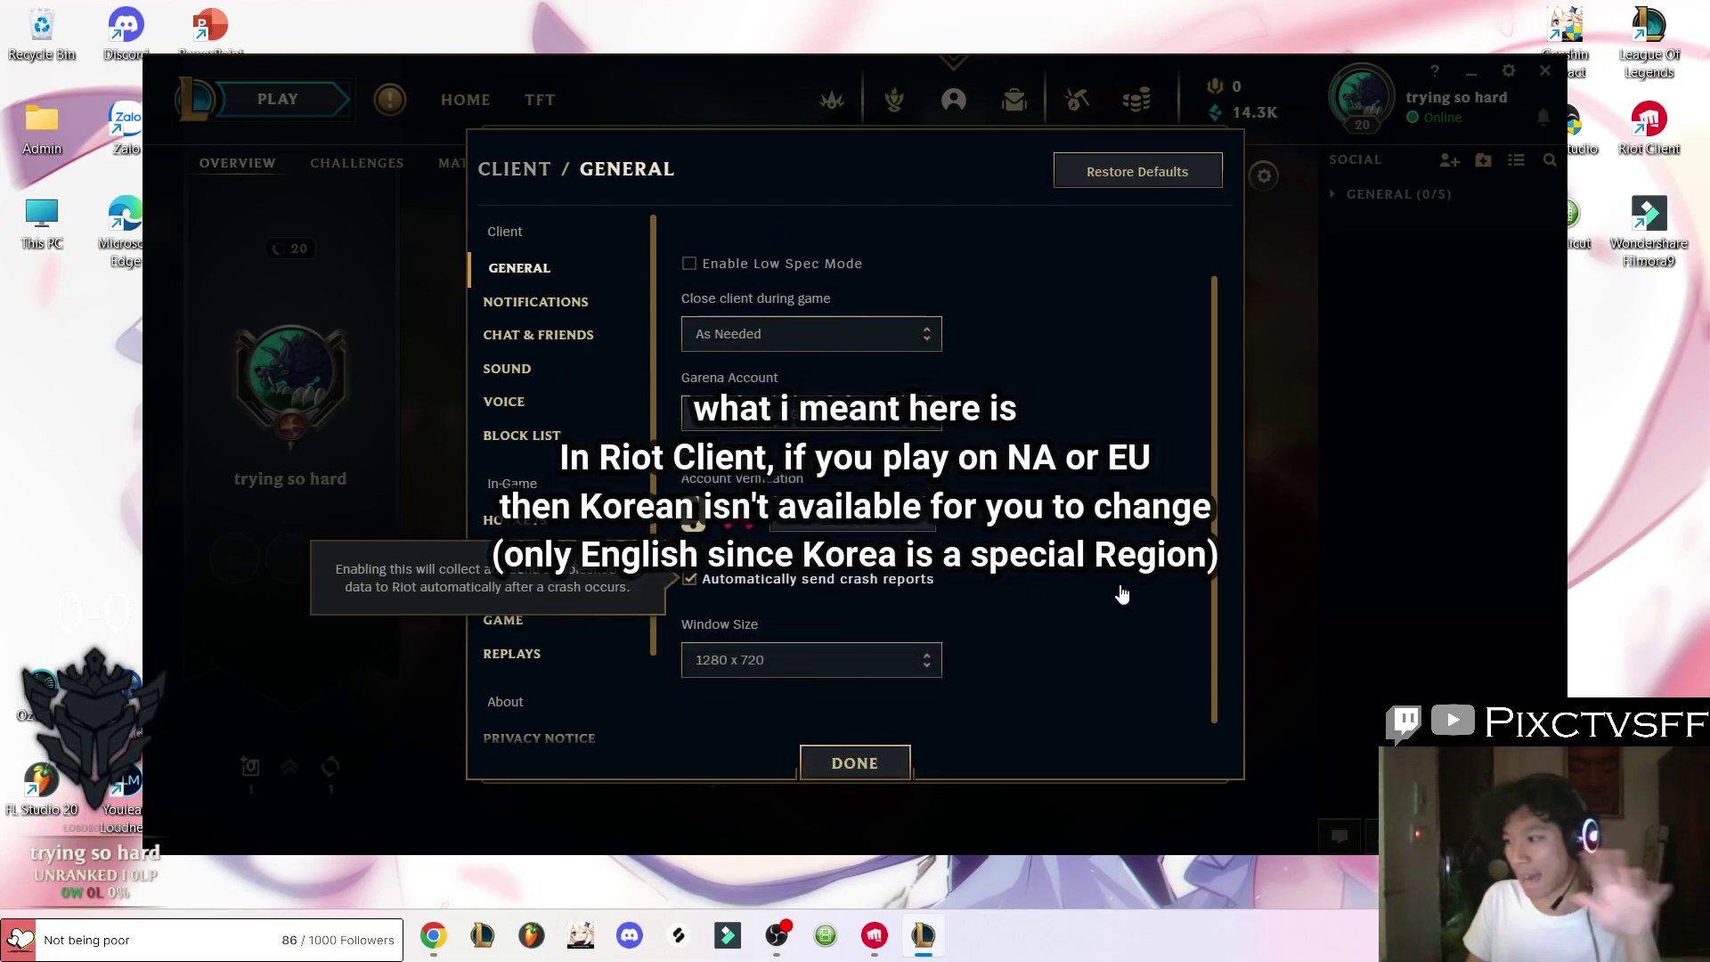
{"action": "scroll", "coordinate": [962, 599], "scroll_direction": "up", "scroll_amount": 1}
{"action": "scroll", "coordinate": [951, 632], "scroll_direction": "down", "scroll_amount": 1}
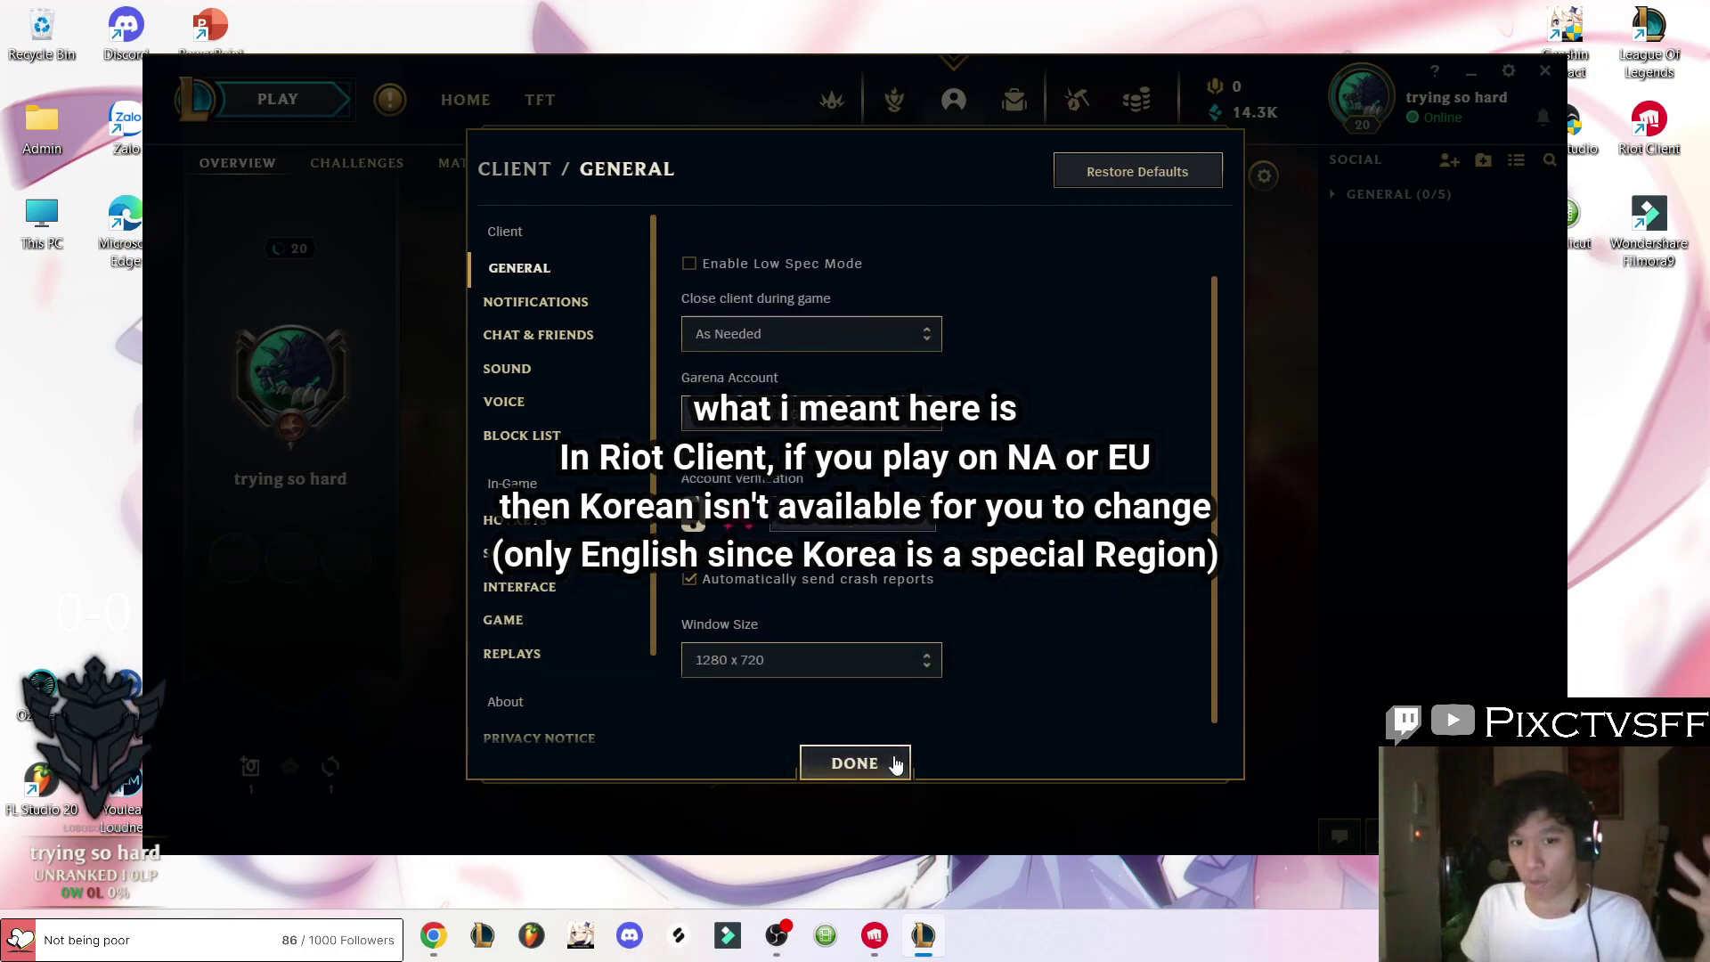
{"action": "left_click", "coordinate": [896, 764]}
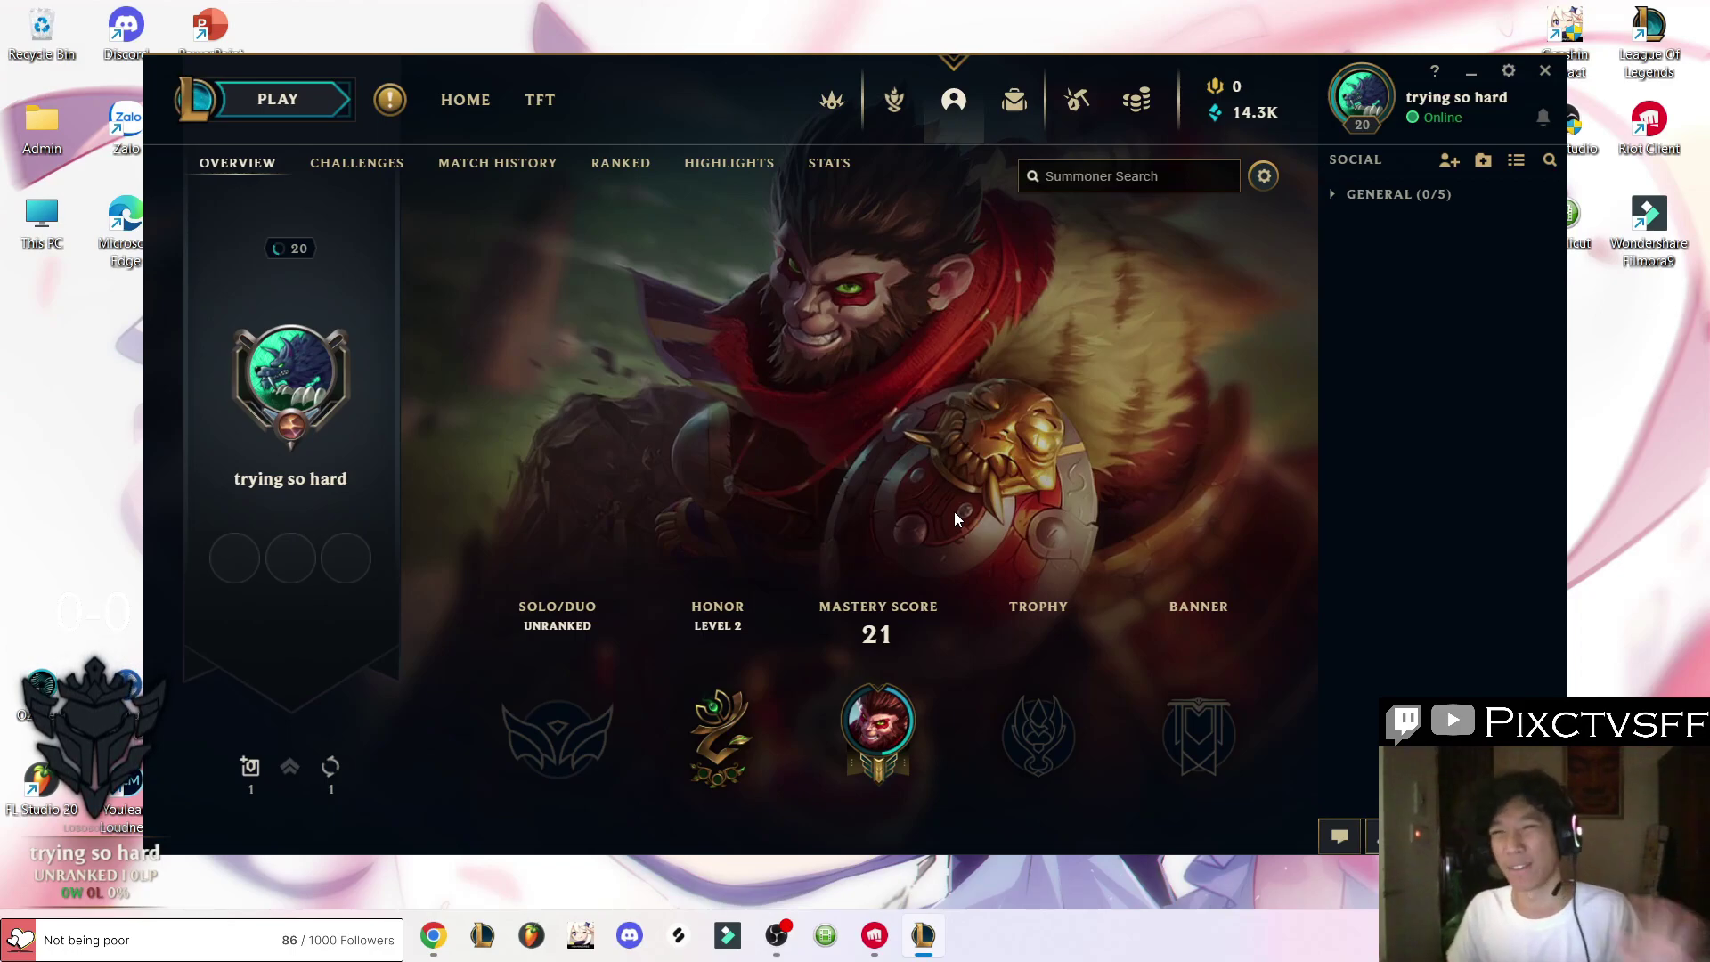
Step: Quit the League client entirely, dismissing the first prompt and choosing EXIT on the second
{"action": "left_click", "coordinate": [1545, 75]}
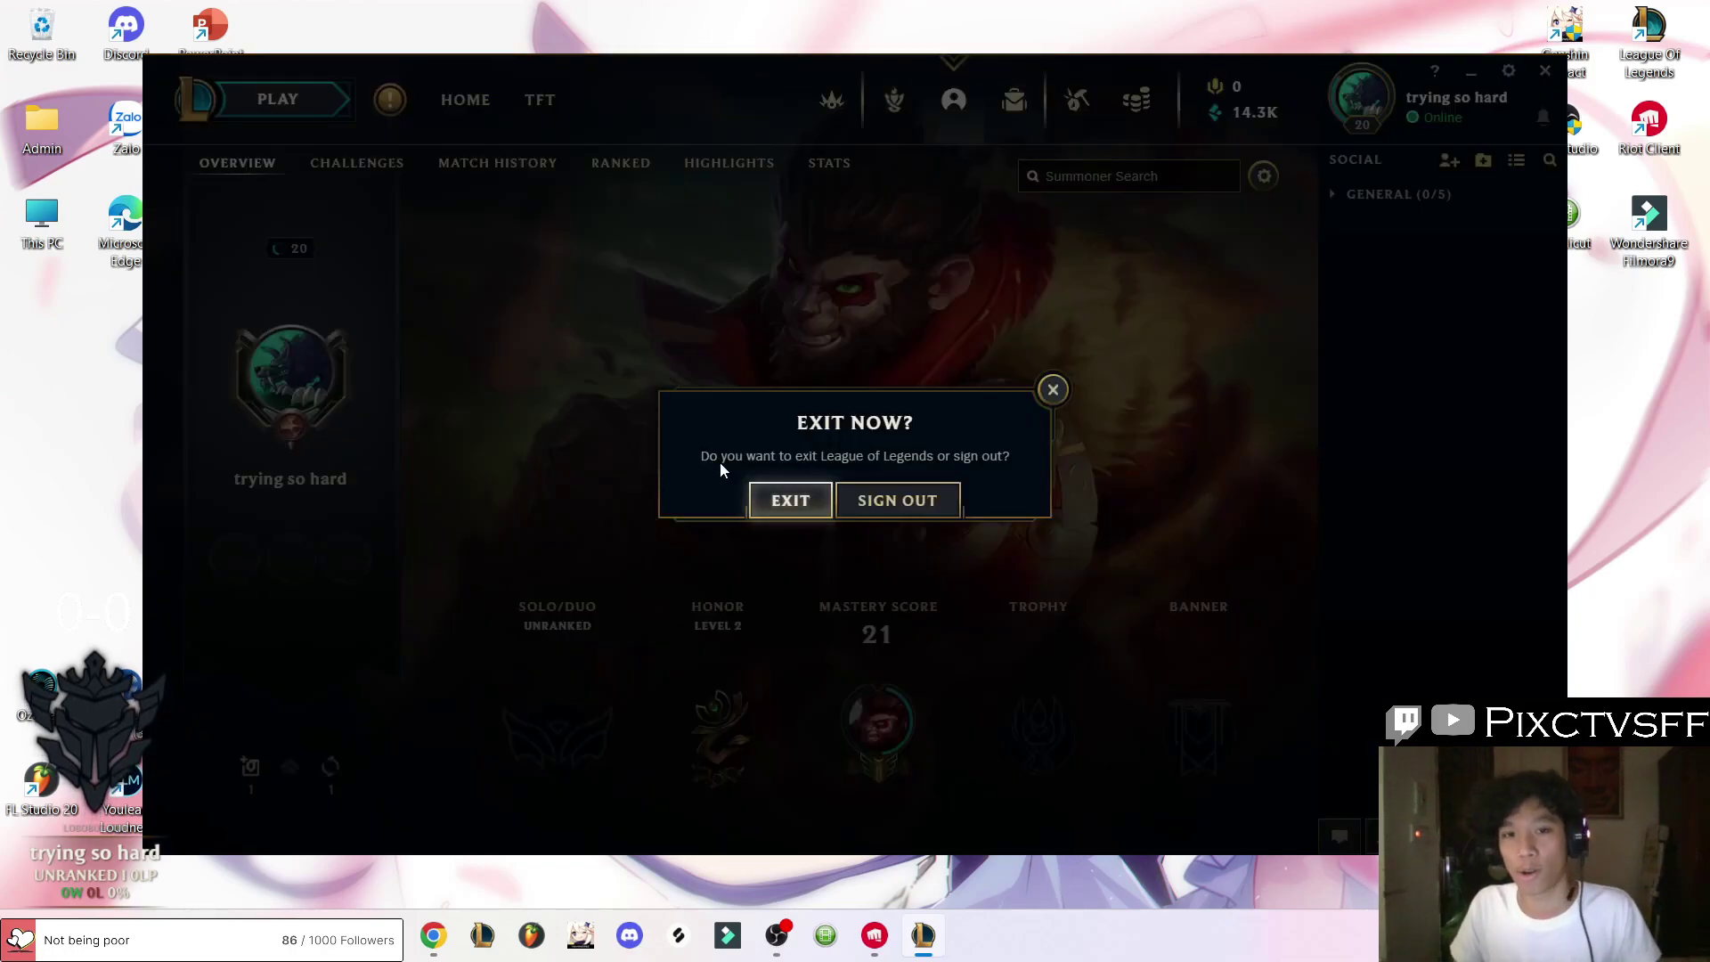
{"action": "left_click", "coordinate": [1053, 390]}
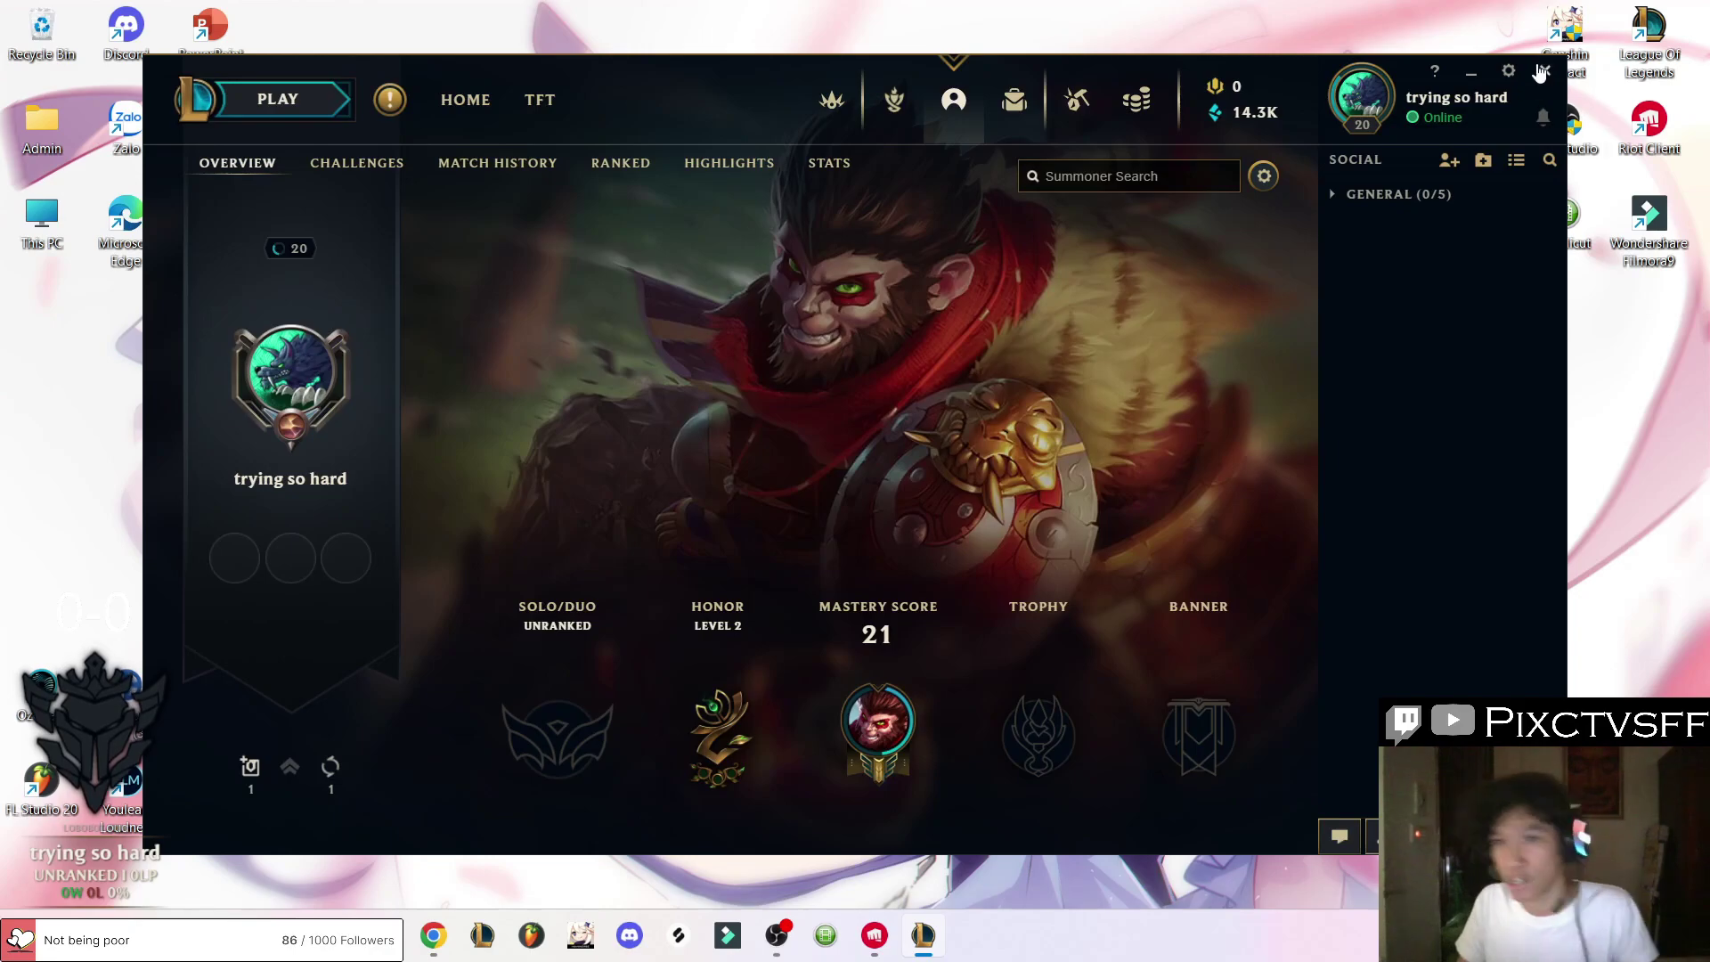
{"action": "left_click", "coordinate": [1545, 70]}
{"action": "left_click", "coordinate": [784, 502]}
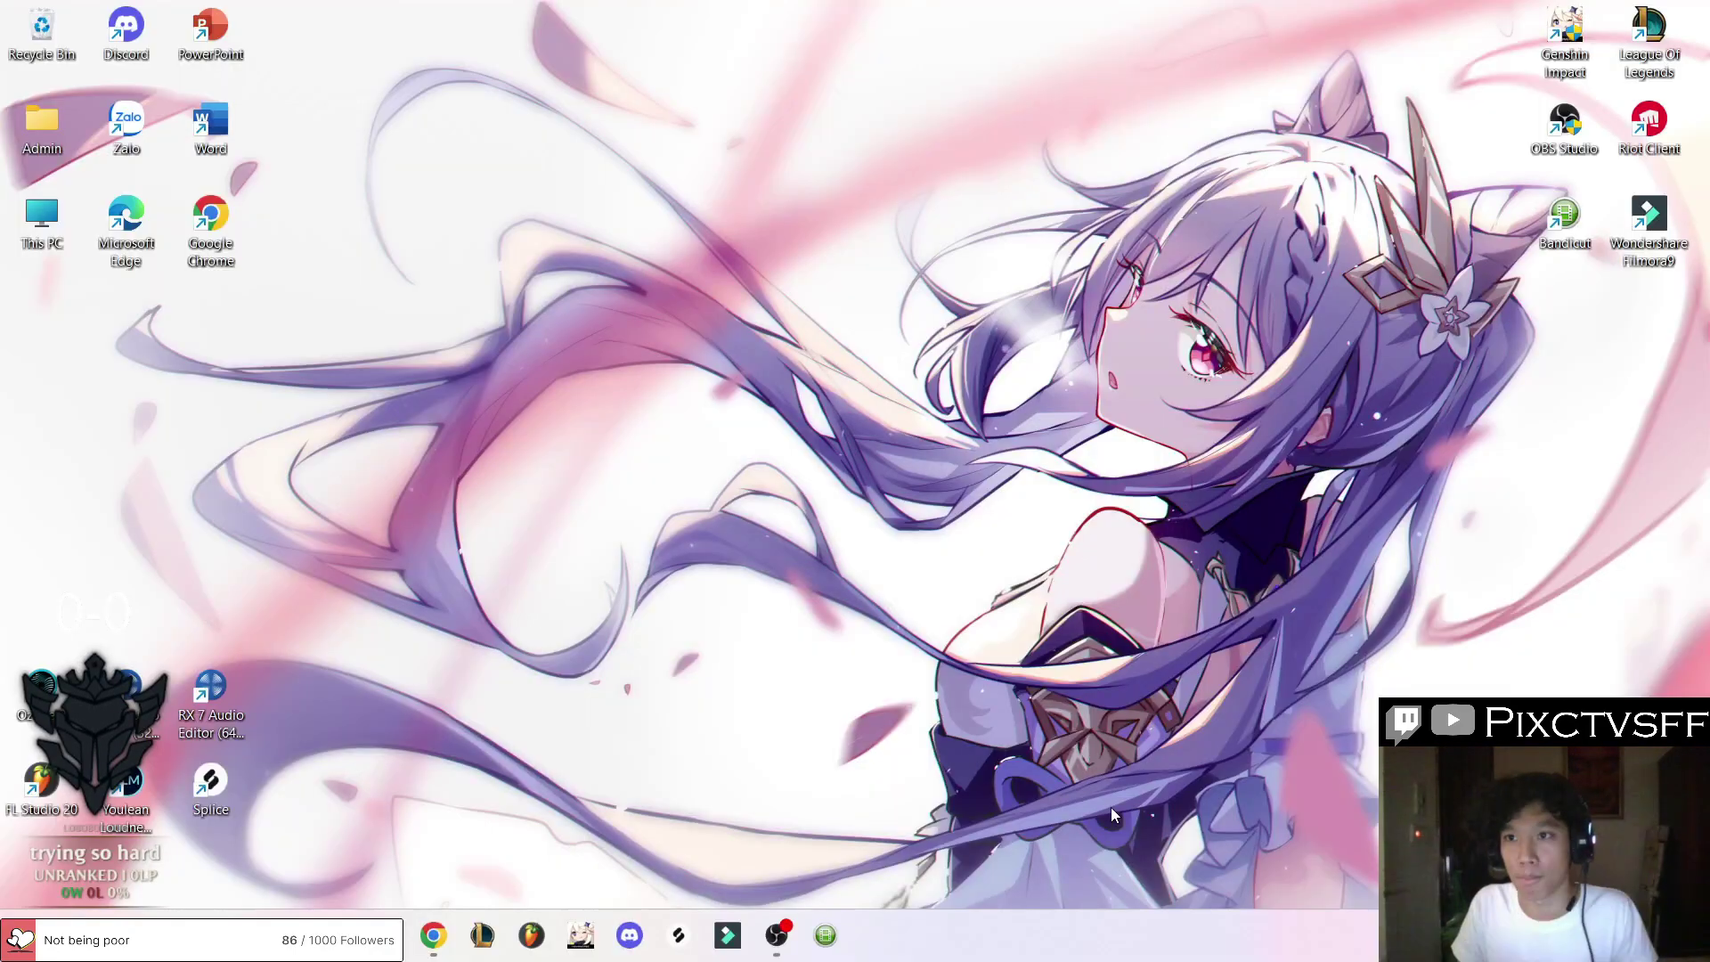
Step: Launch Task Manager from the taskbar and look through the running processes
{"action": "right_click", "coordinate": [1033, 935]}
{"action": "left_click", "coordinate": [1035, 802]}
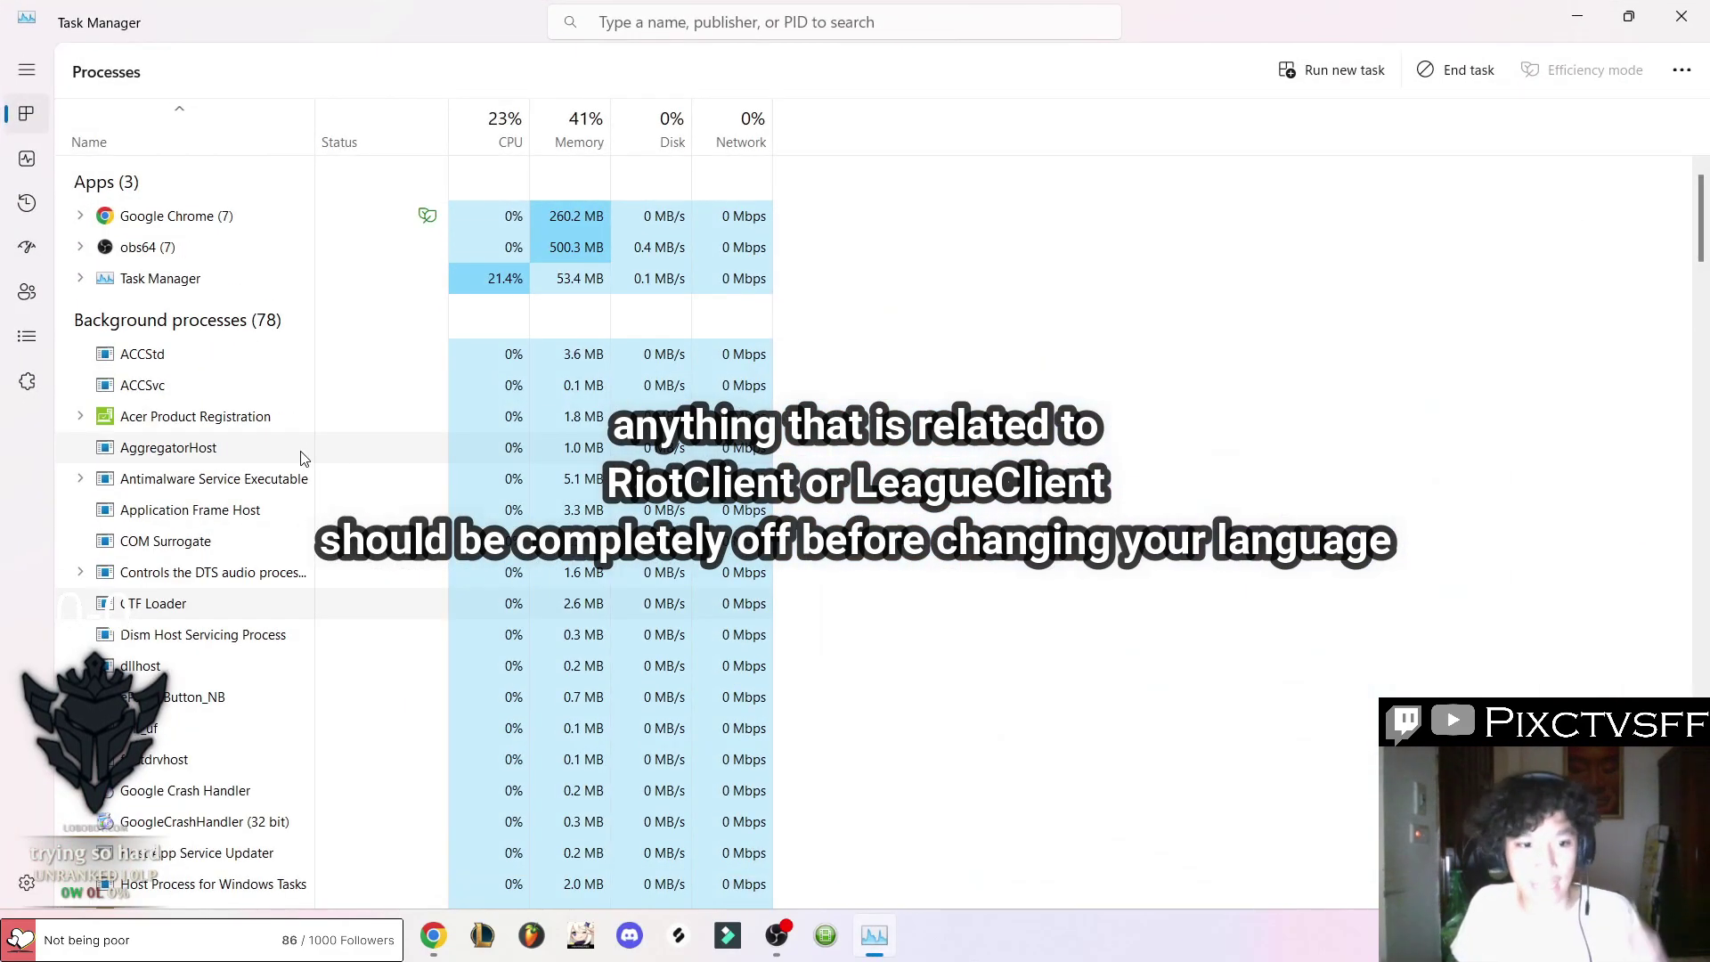
{"action": "left_click", "coordinate": [263, 572]}
{"action": "scroll", "coordinate": [255, 613], "scroll_direction": "down", "scroll_amount": 6}
{"action": "scroll", "coordinate": [214, 677], "scroll_direction": "down", "scroll_amount": 15}
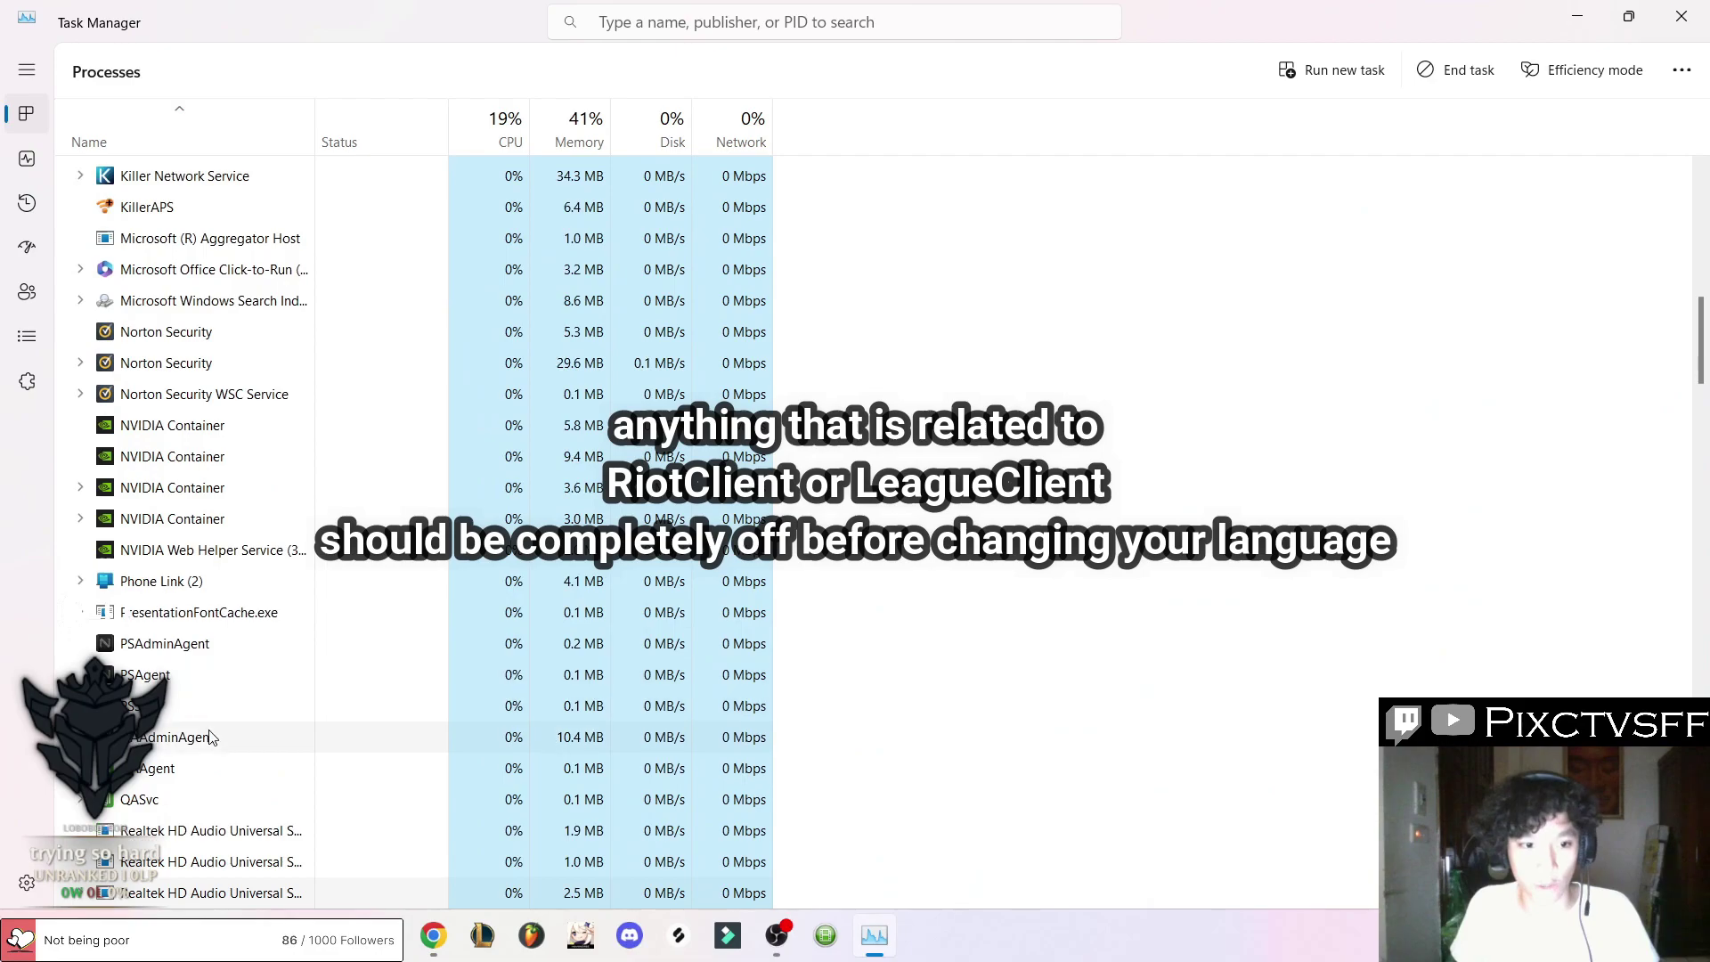
{"action": "scroll", "coordinate": [161, 722], "scroll_direction": "up", "scroll_amount": 7}
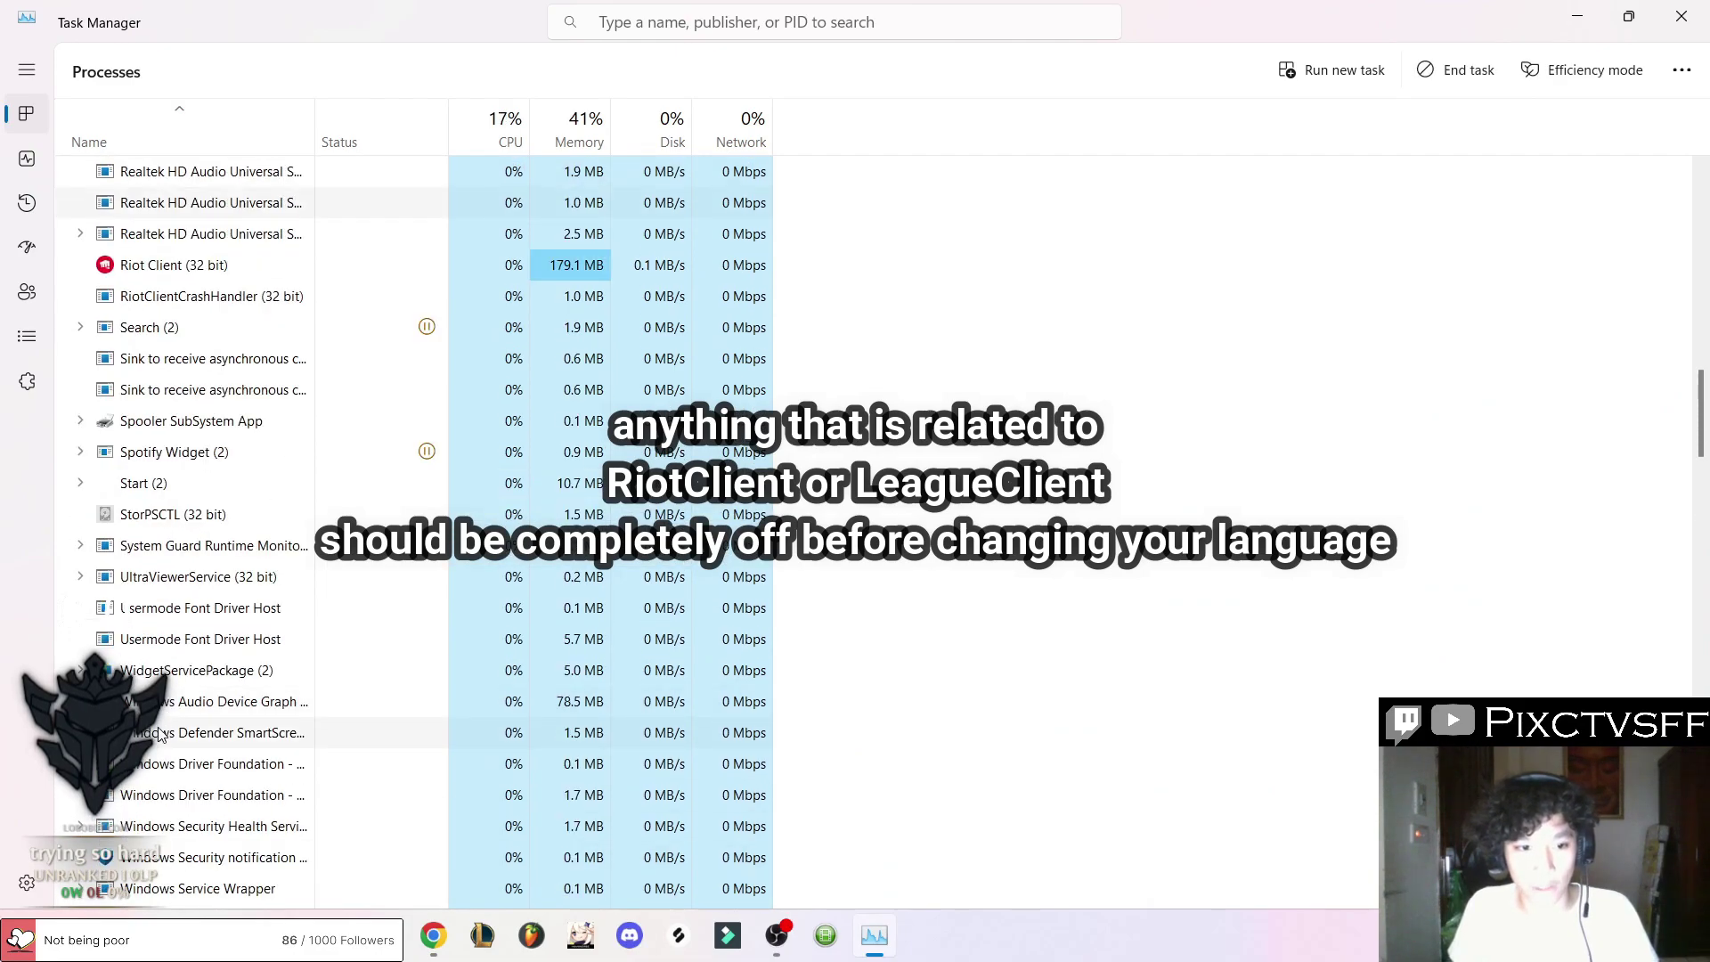
Step: End the Riot Client (32 bit) process and close Task Manager
{"action": "right_click", "coordinate": [107, 266]}
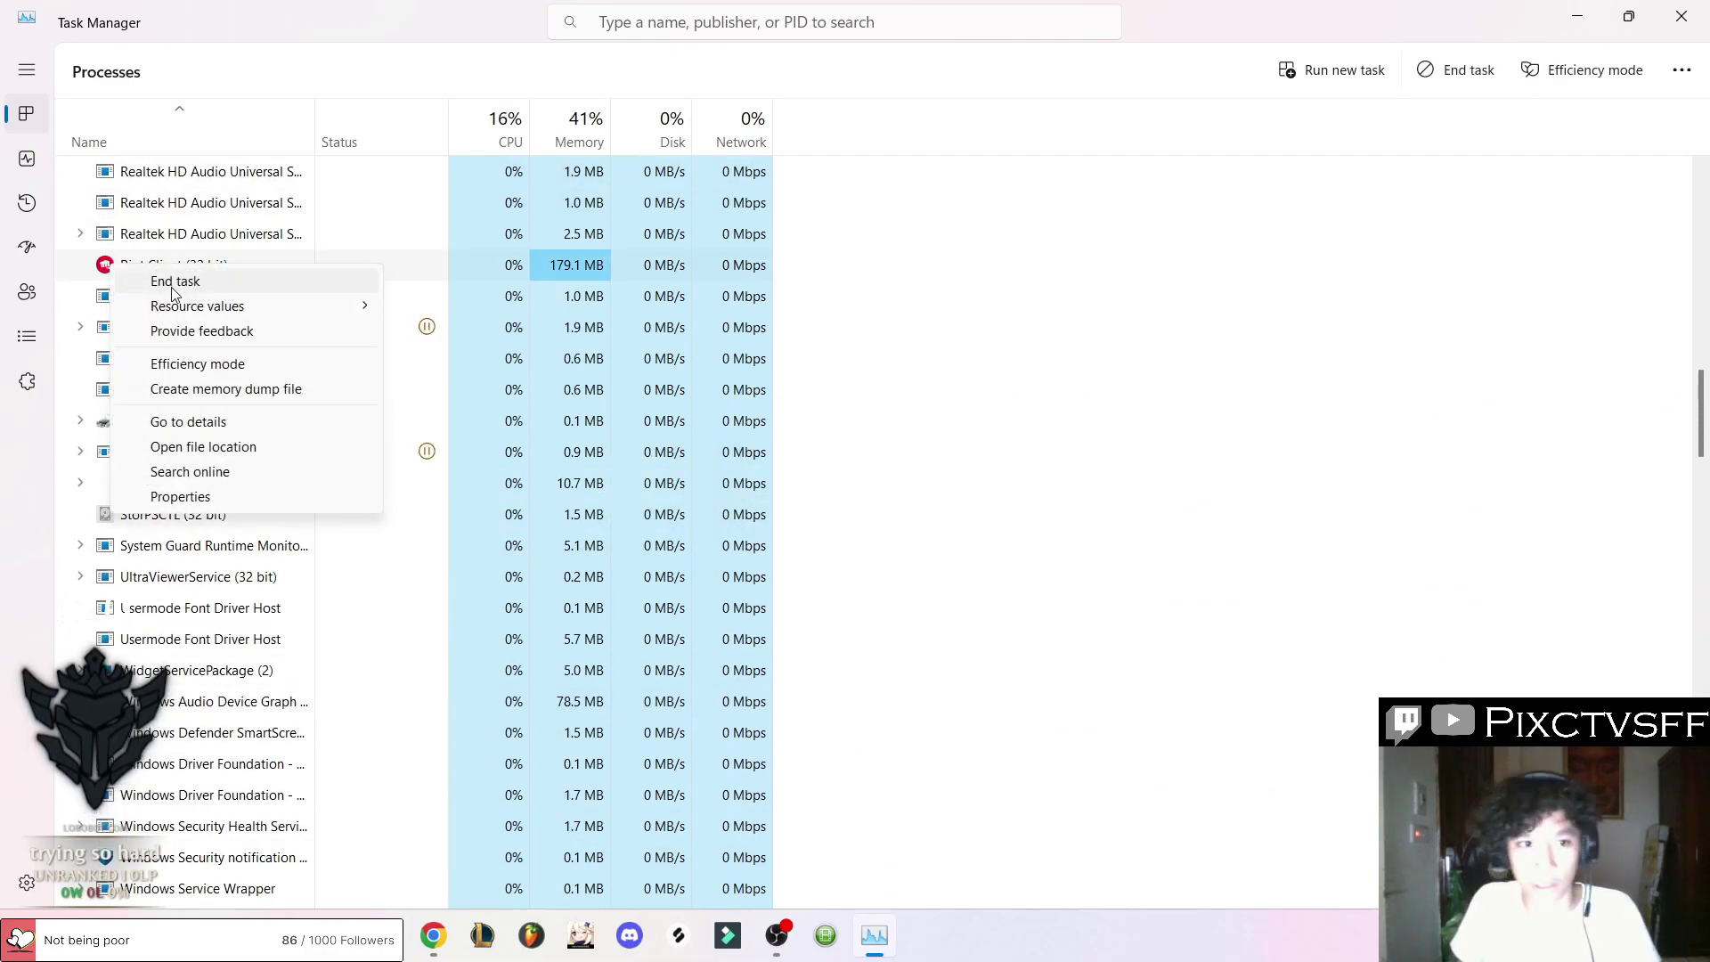
{"action": "key", "text": "Escape"}
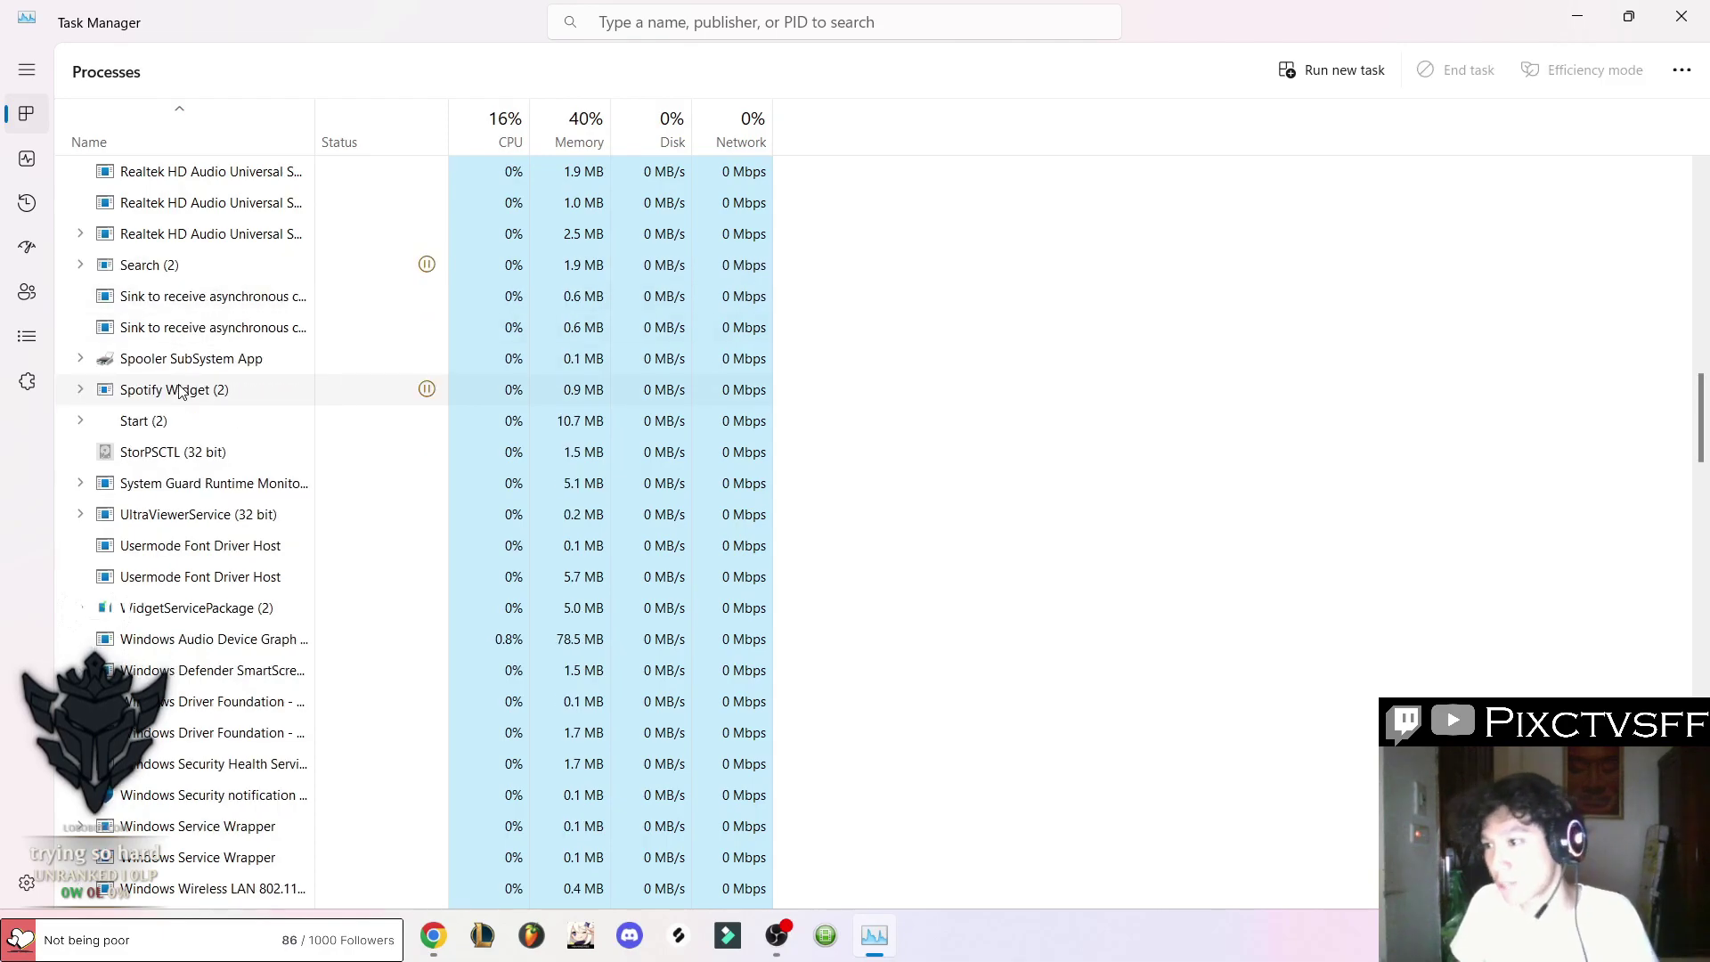
{"action": "scroll", "coordinate": [195, 446], "scroll_direction": "down", "scroll_amount": 5}
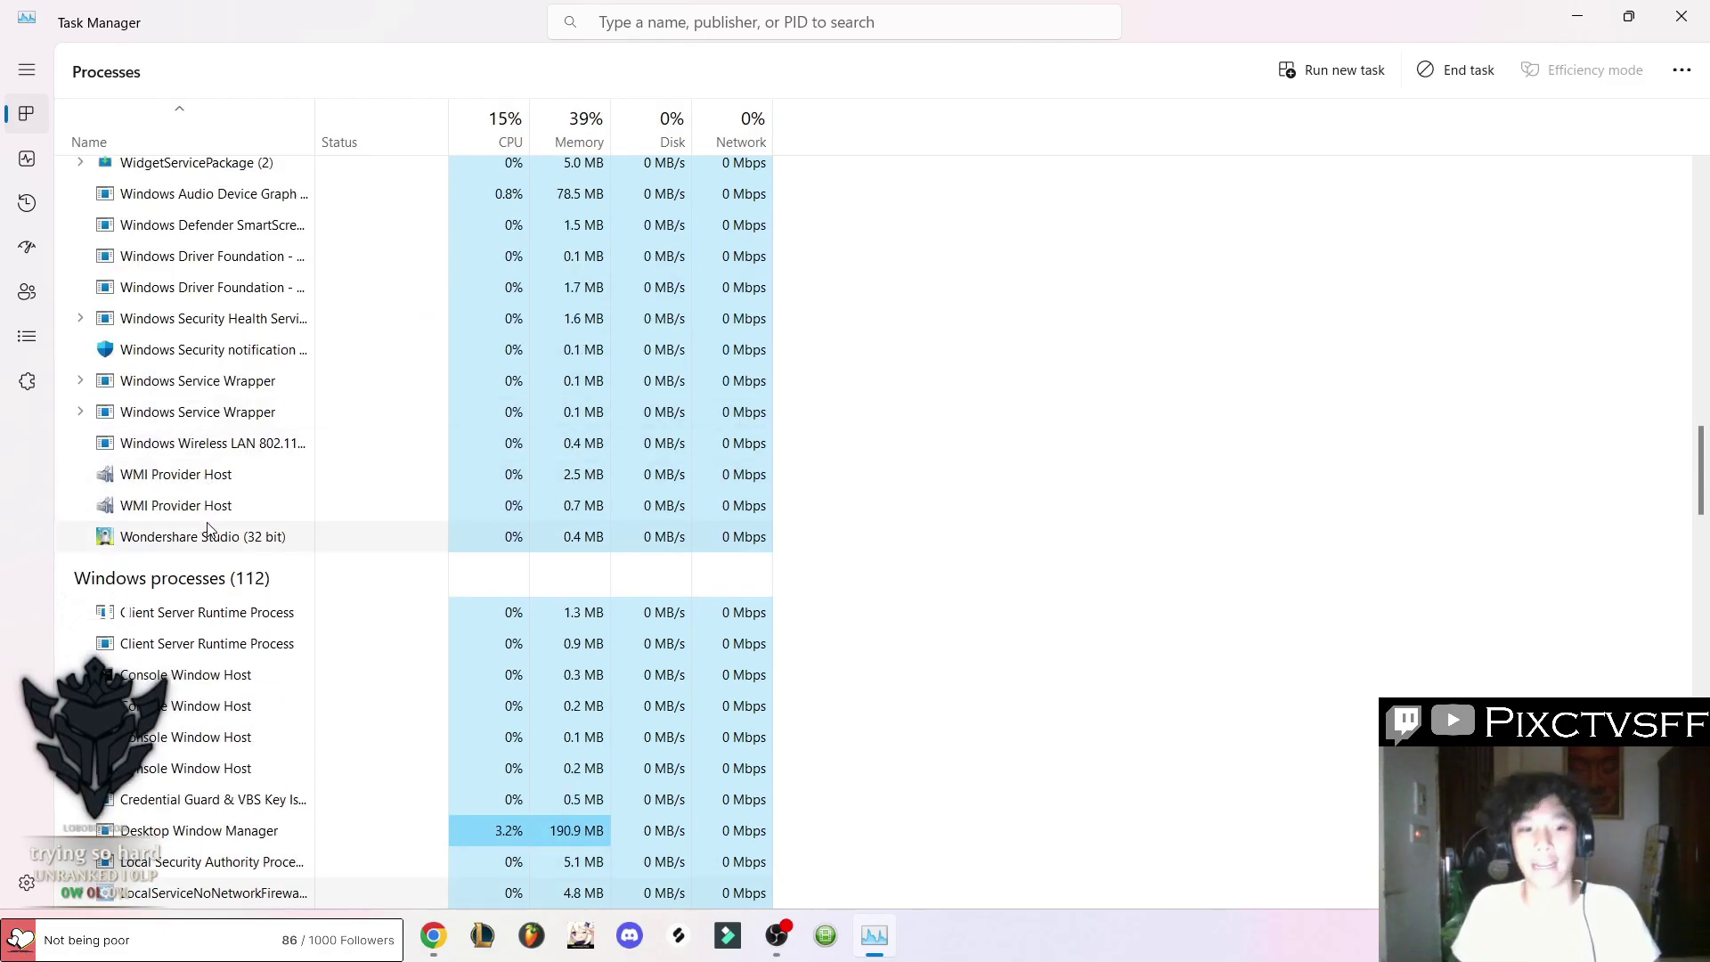
{"action": "left_click", "coordinate": [1682, 16]}
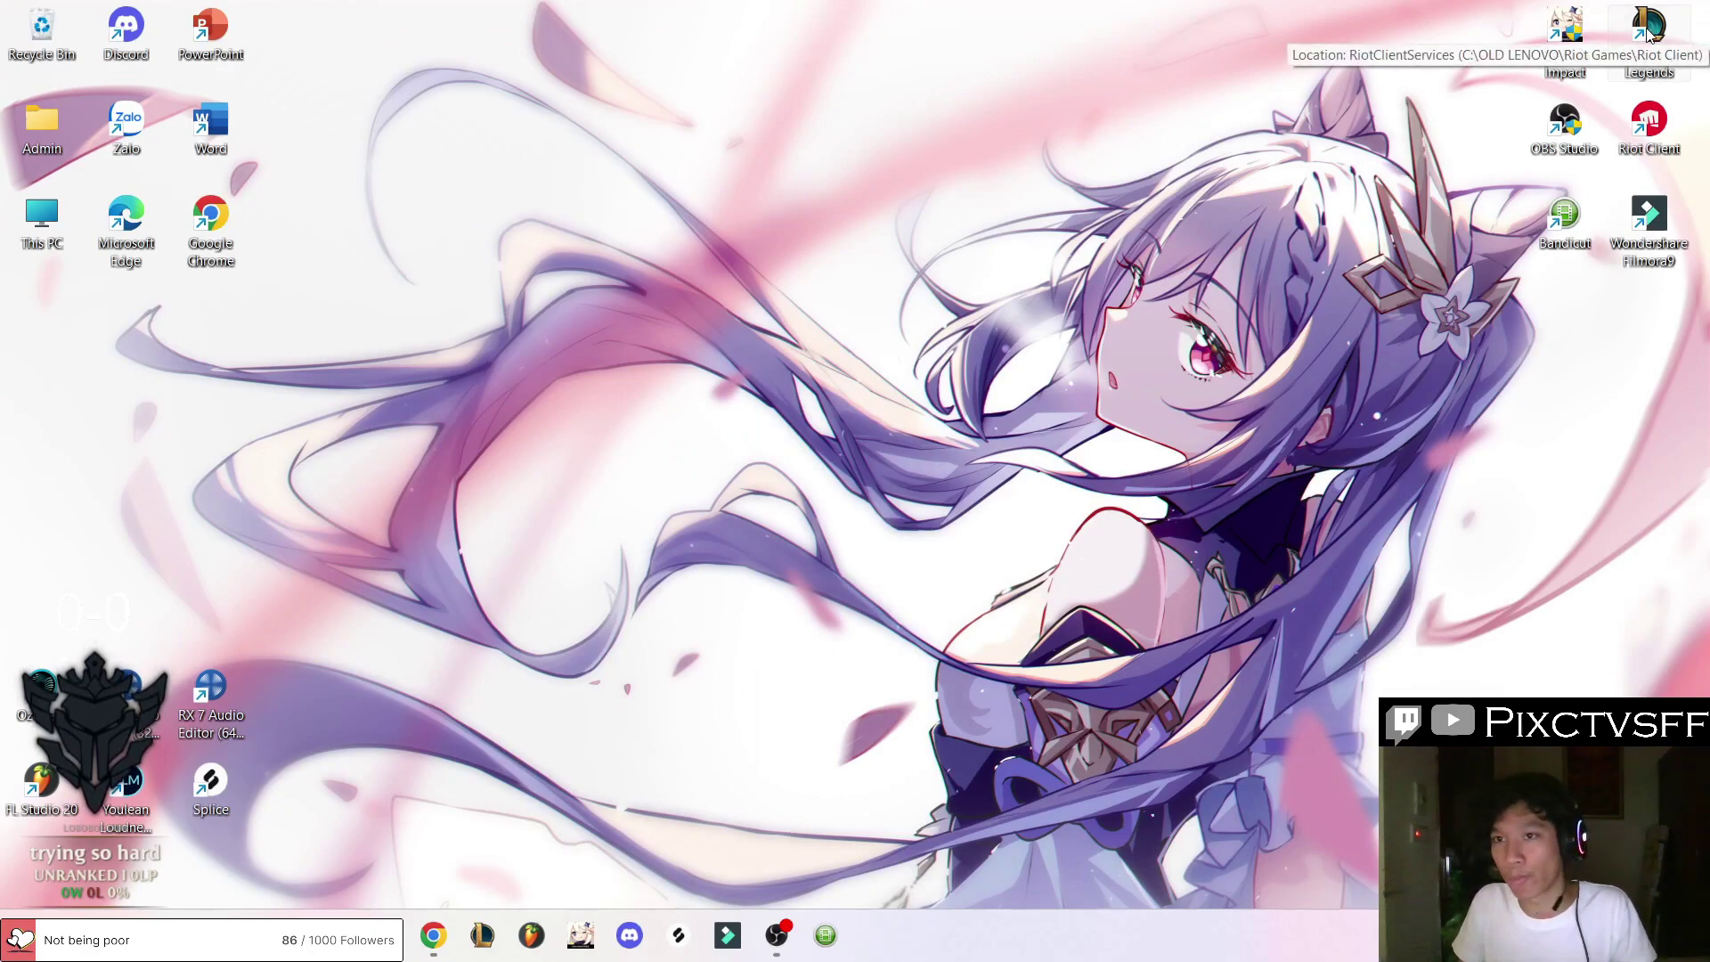
Step: Open the League of Legends shortcut's file location, the Riot Client folder, in File Explorer
{"action": "right_click", "coordinate": [1647, 31]}
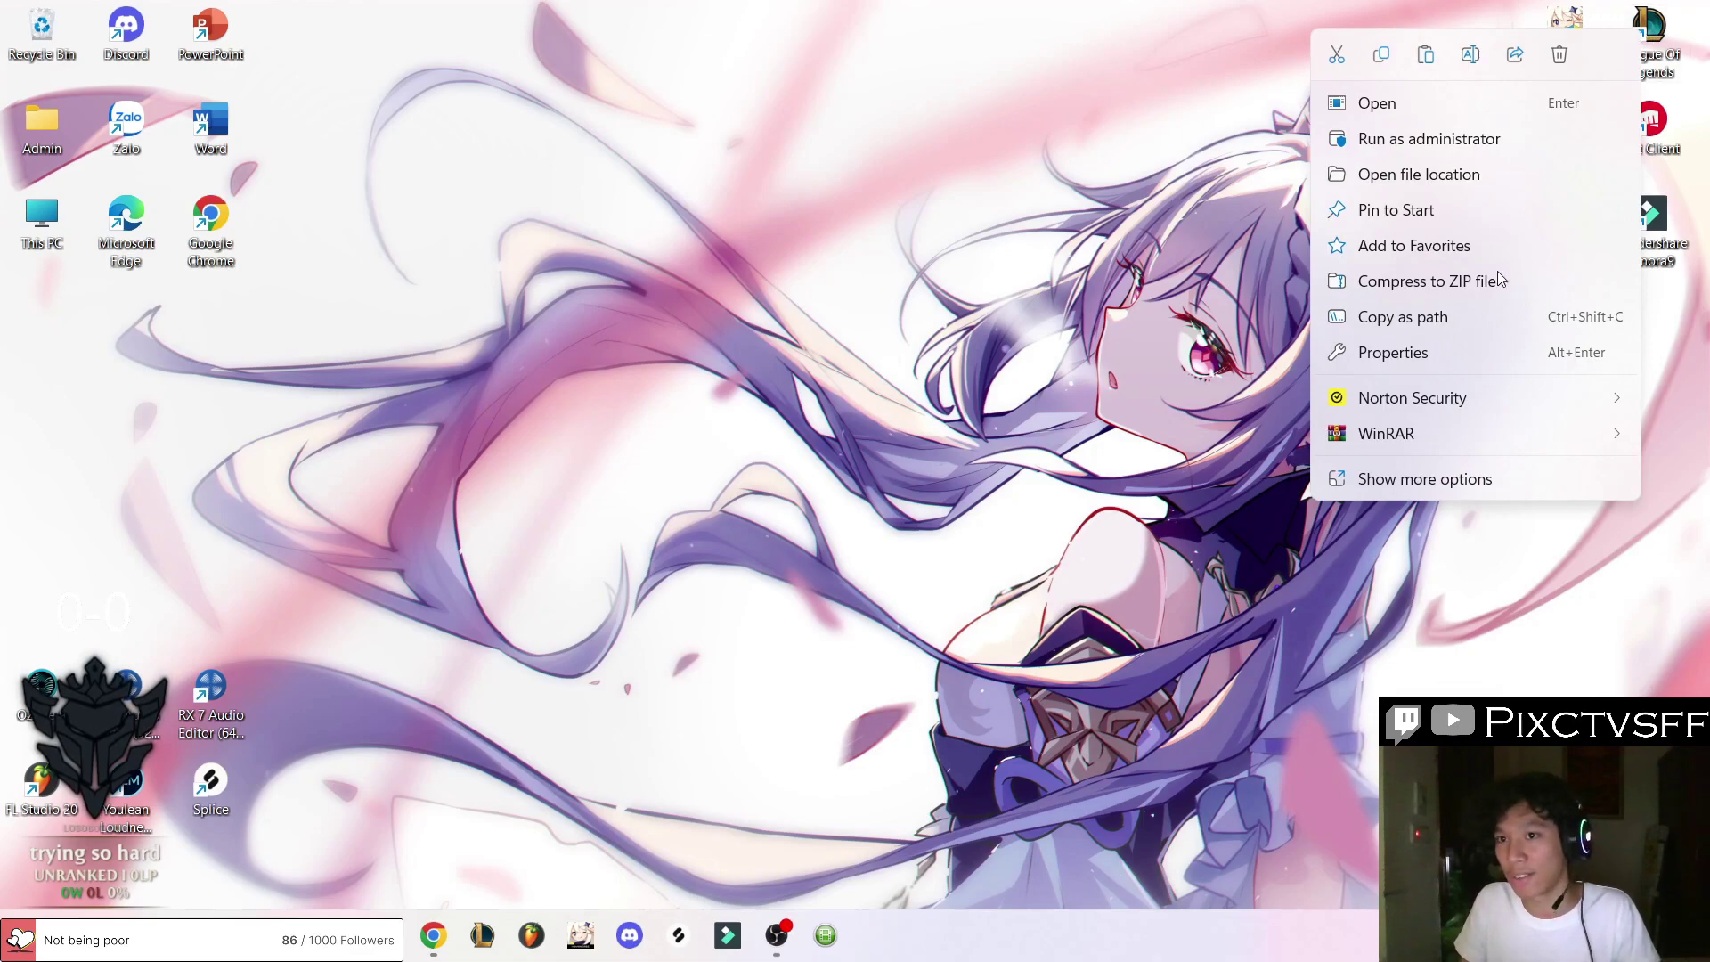
{"action": "left_click", "coordinate": [1377, 484]}
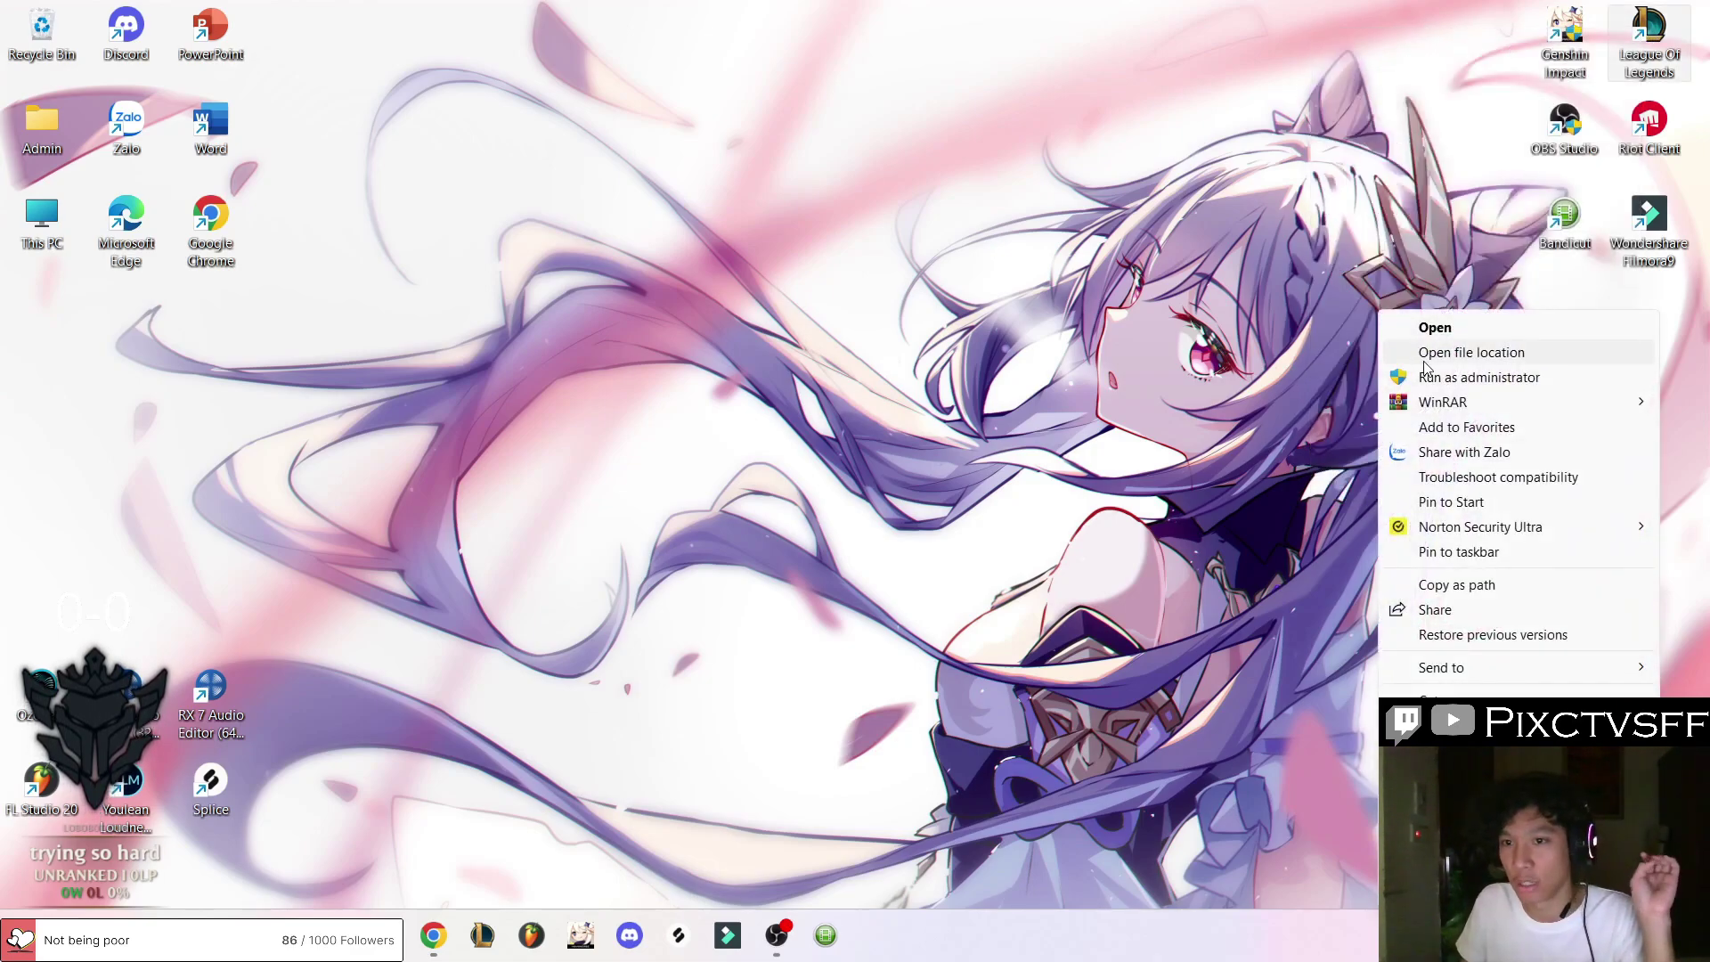
{"action": "left_click", "coordinate": [1424, 360]}
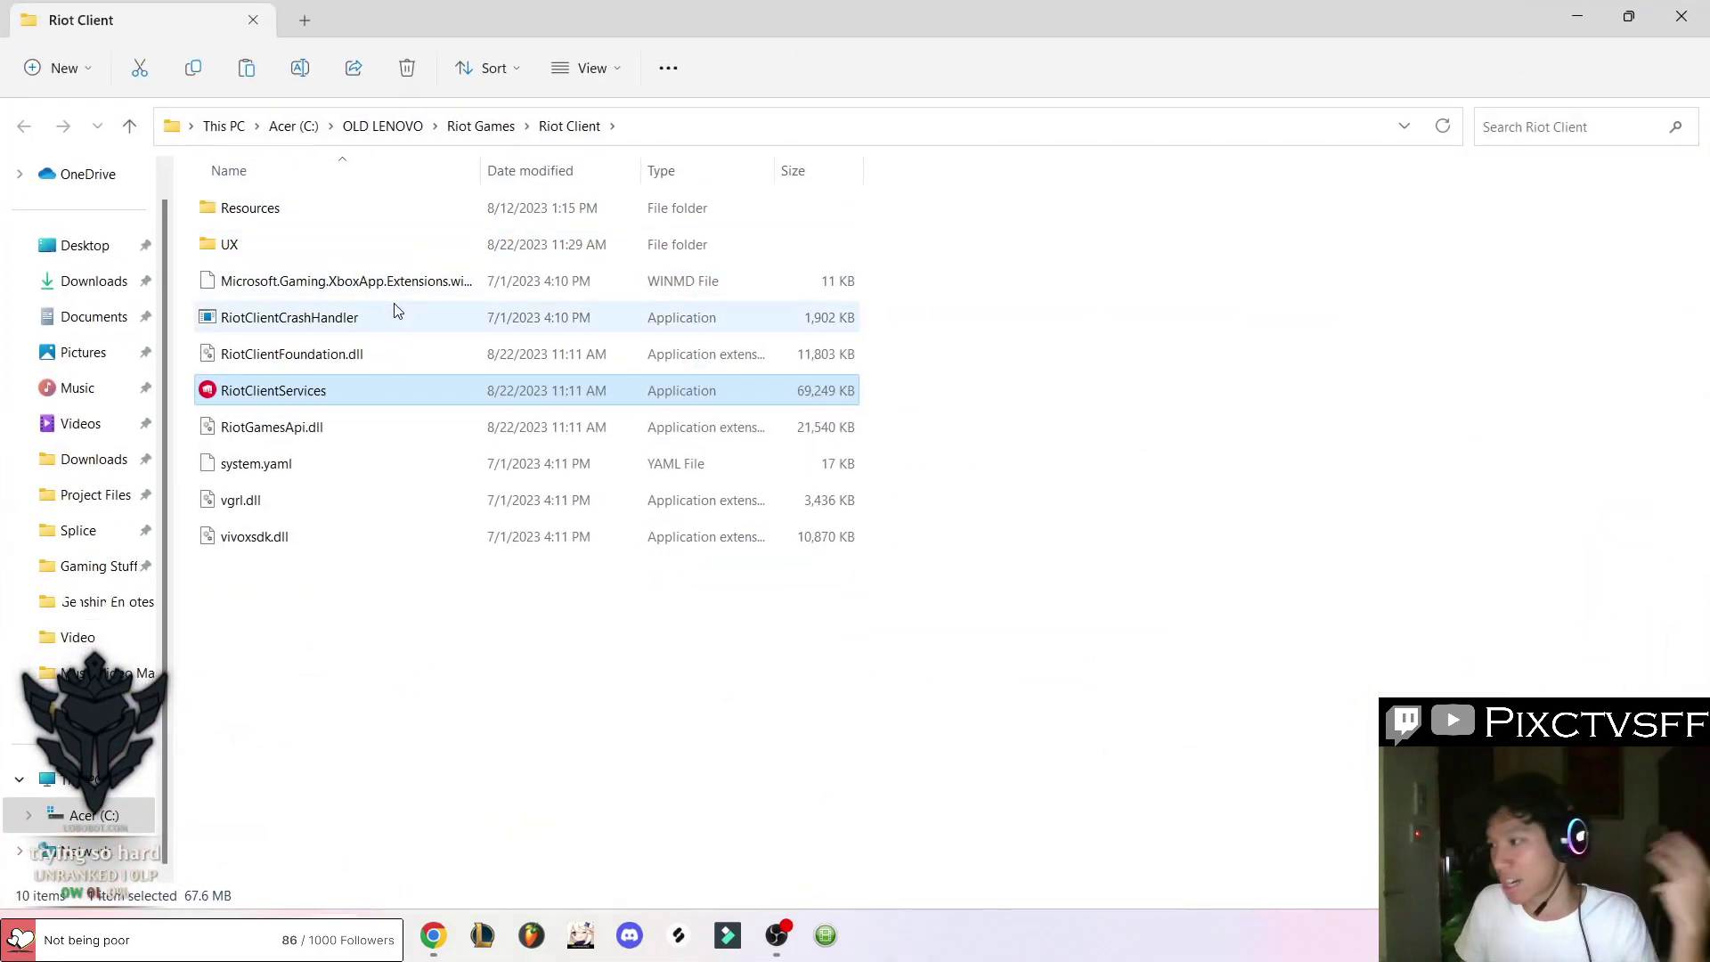
Step: Go up to Riot Games and into the League of Legends install folder
{"action": "left_click", "coordinate": [481, 126]}
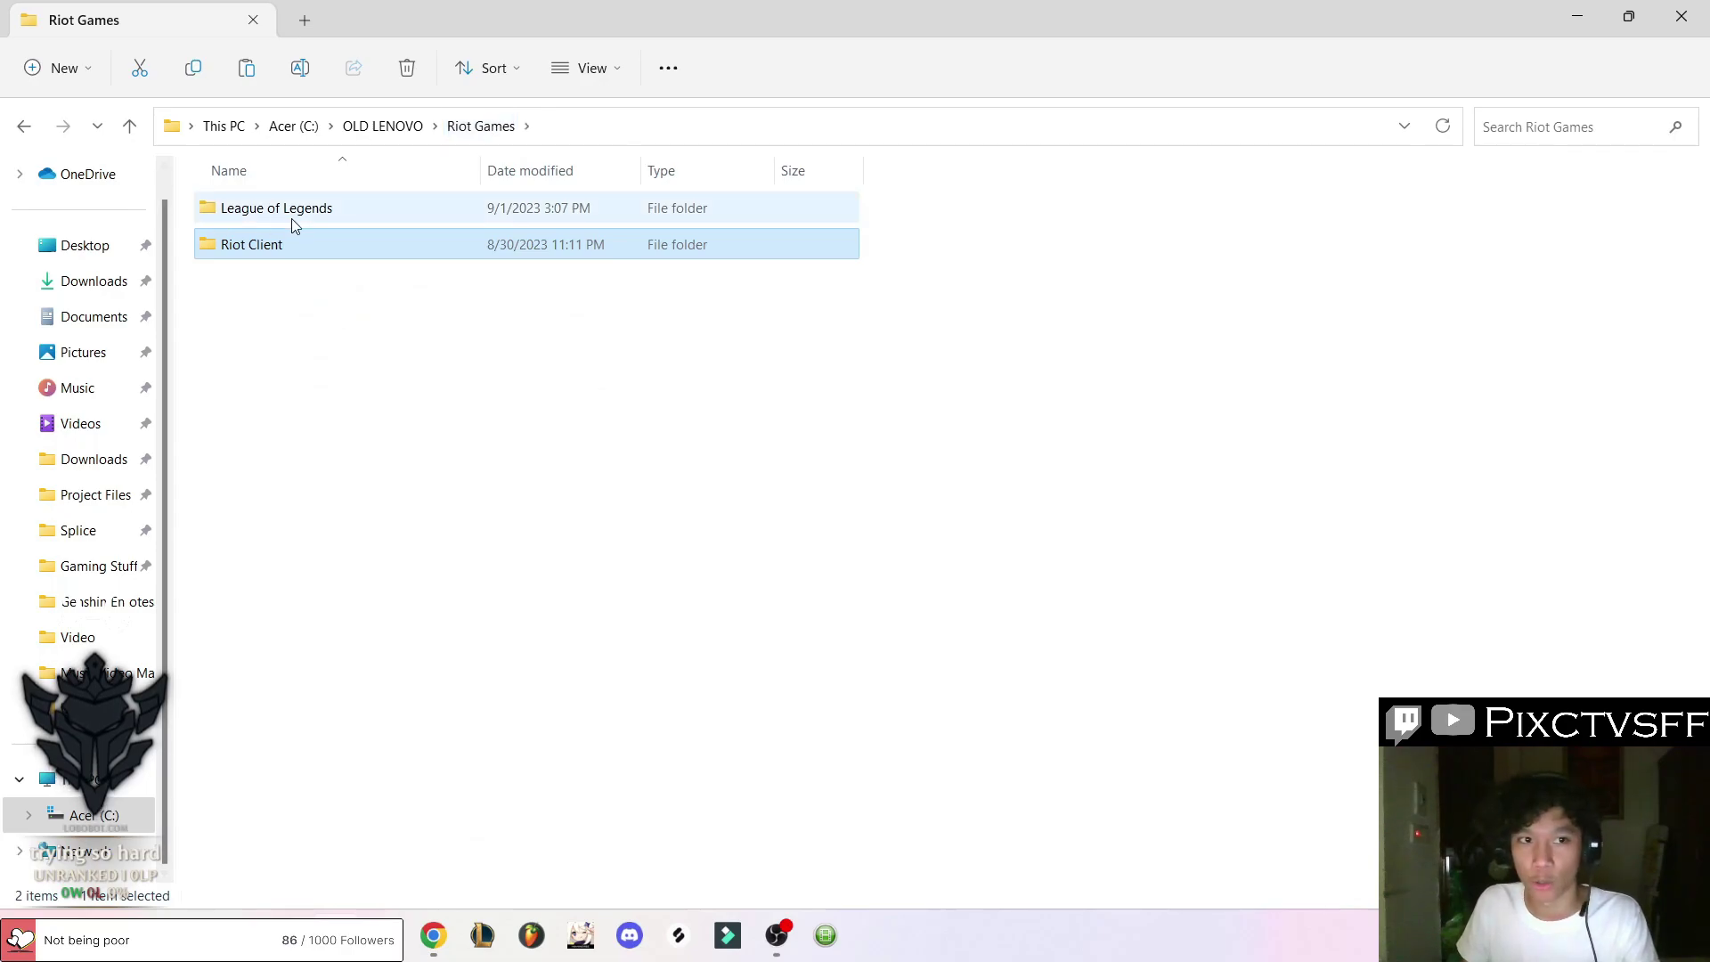
{"action": "double_click", "coordinate": [291, 213]}
{"action": "scroll", "coordinate": [526, 325], "scroll_direction": "down", "scroll_amount": 7}
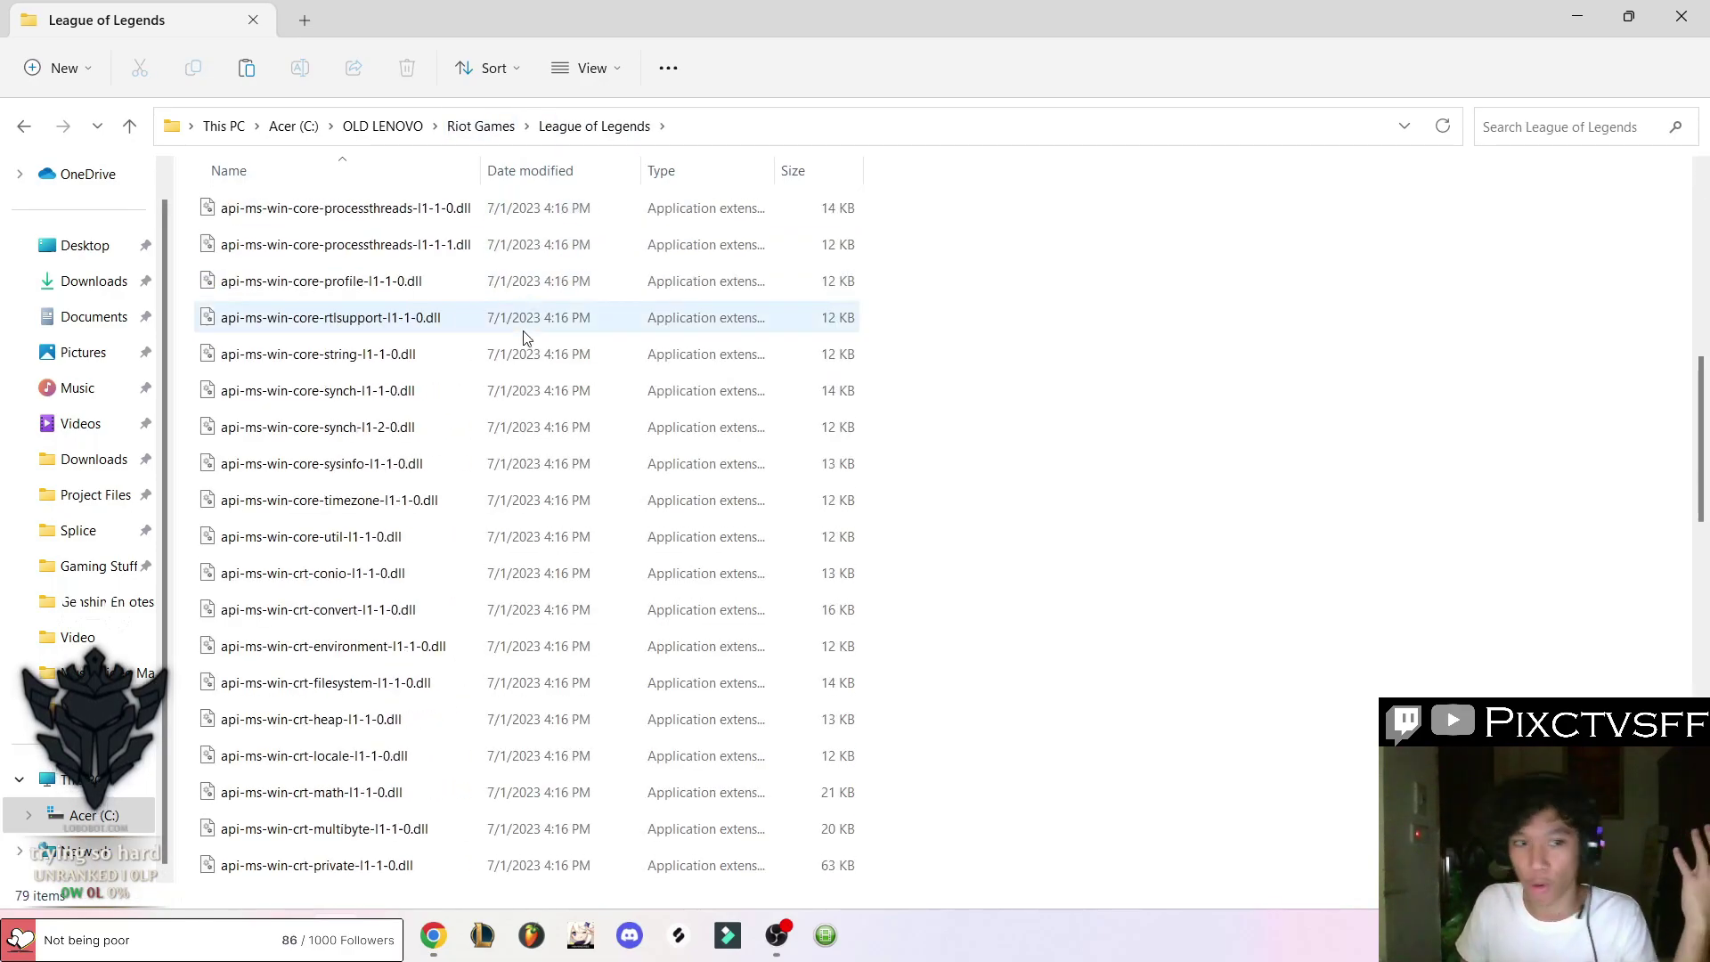
{"action": "scroll", "coordinate": [526, 337], "scroll_direction": "down", "scroll_amount": 9}
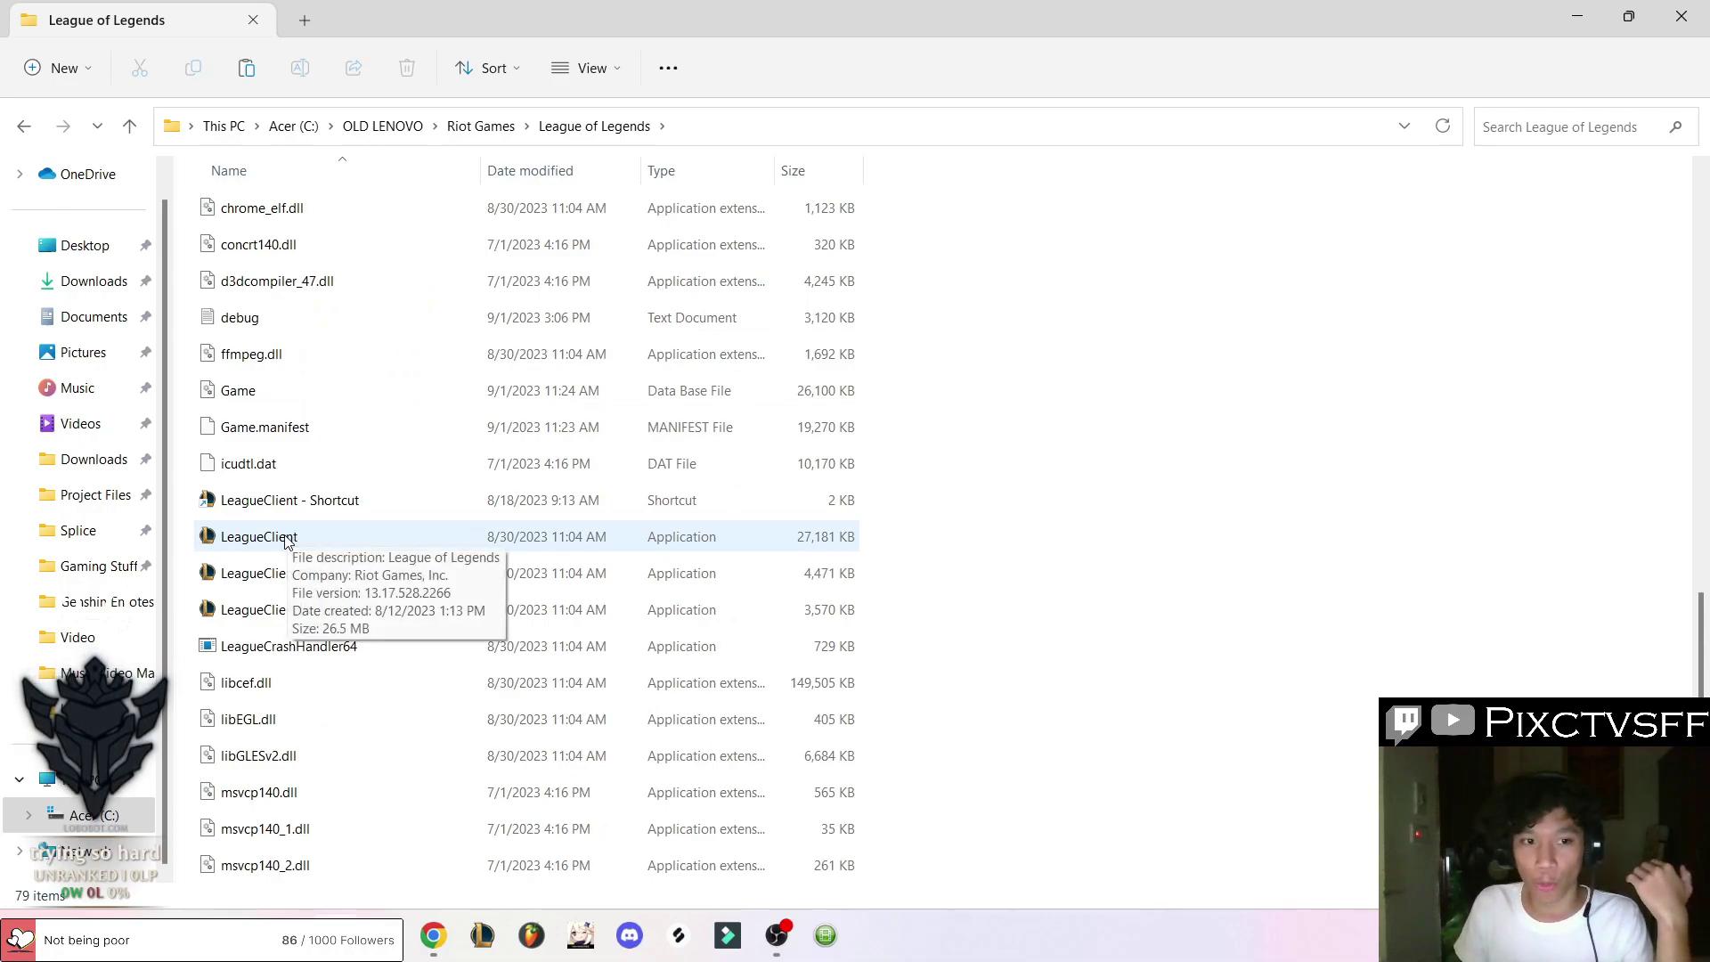
Step: Get the LeagueClient - Shortcut from LeagueClient's options, then close File Explorer
{"action": "right_click", "coordinate": [692, 533]}
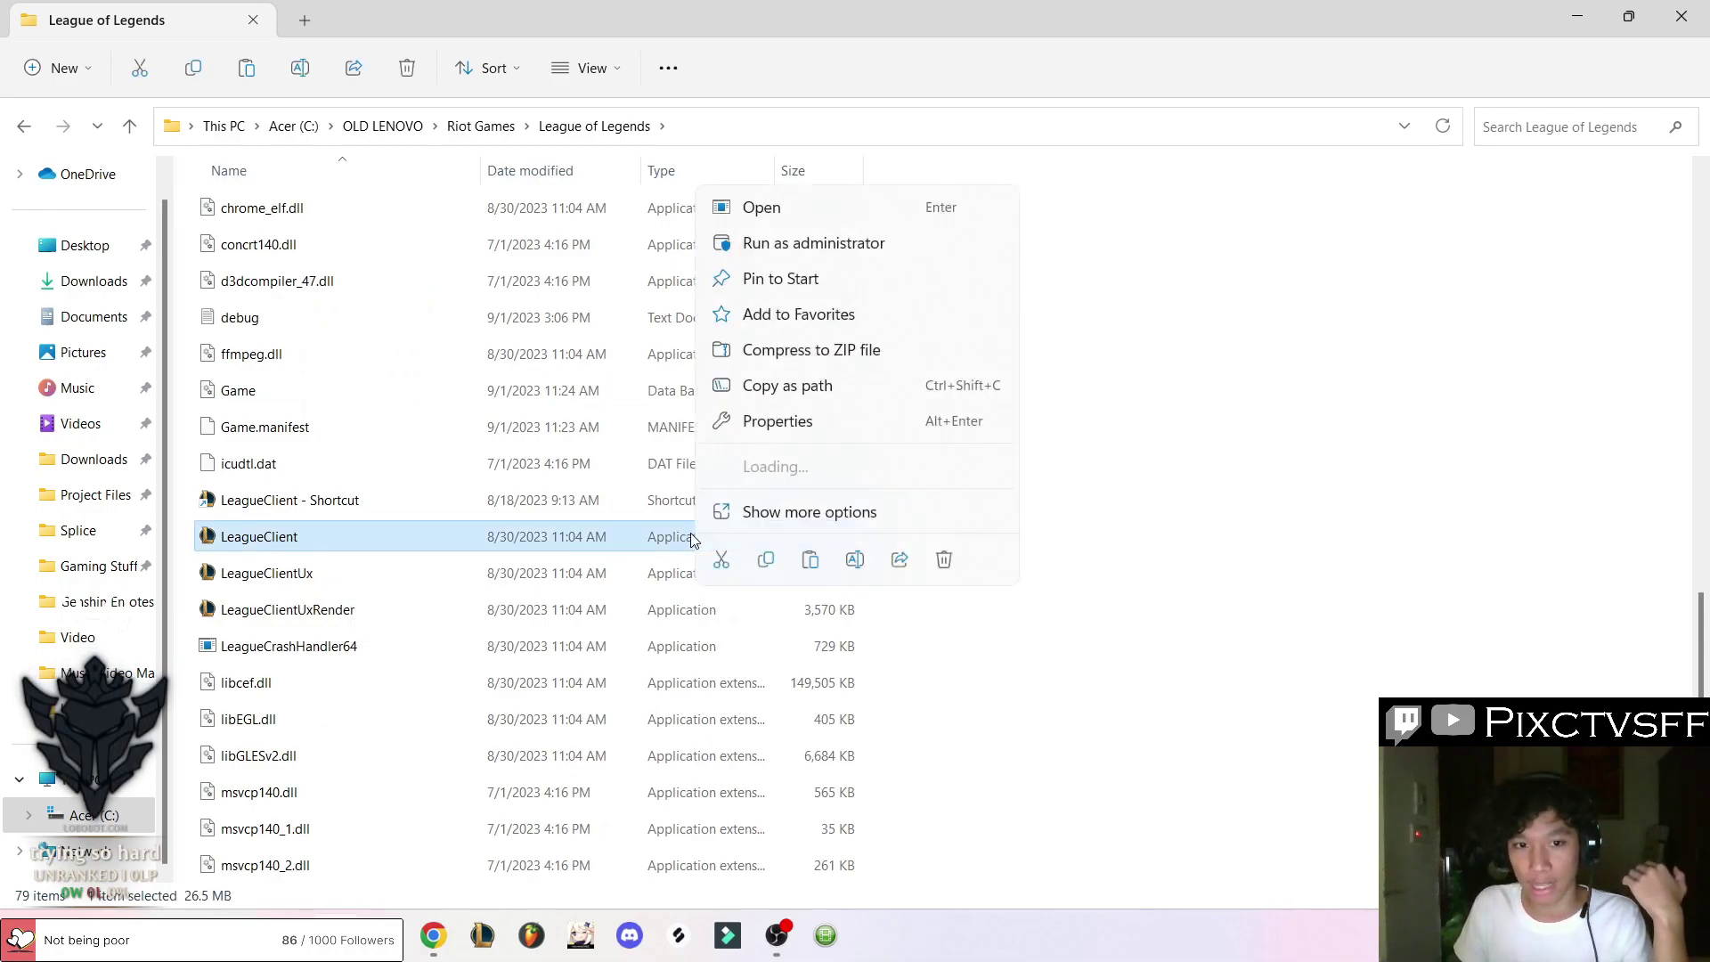
{"action": "left_click", "coordinate": [772, 517]}
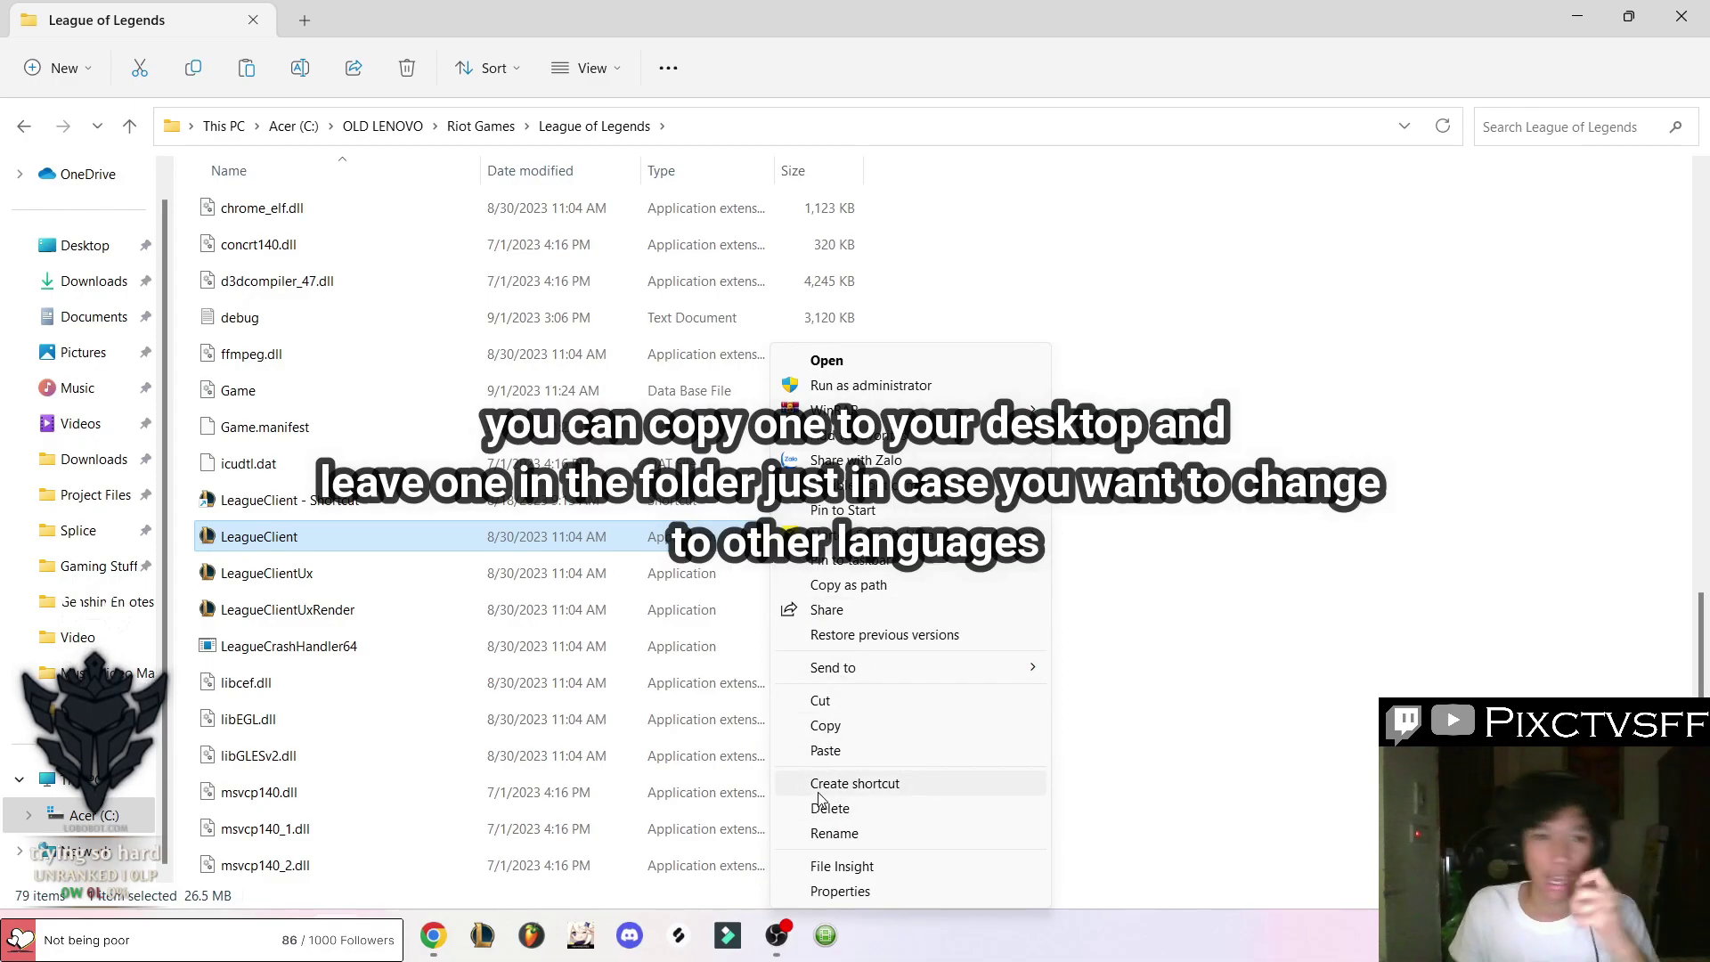
{"action": "left_click", "coordinate": [265, 504]}
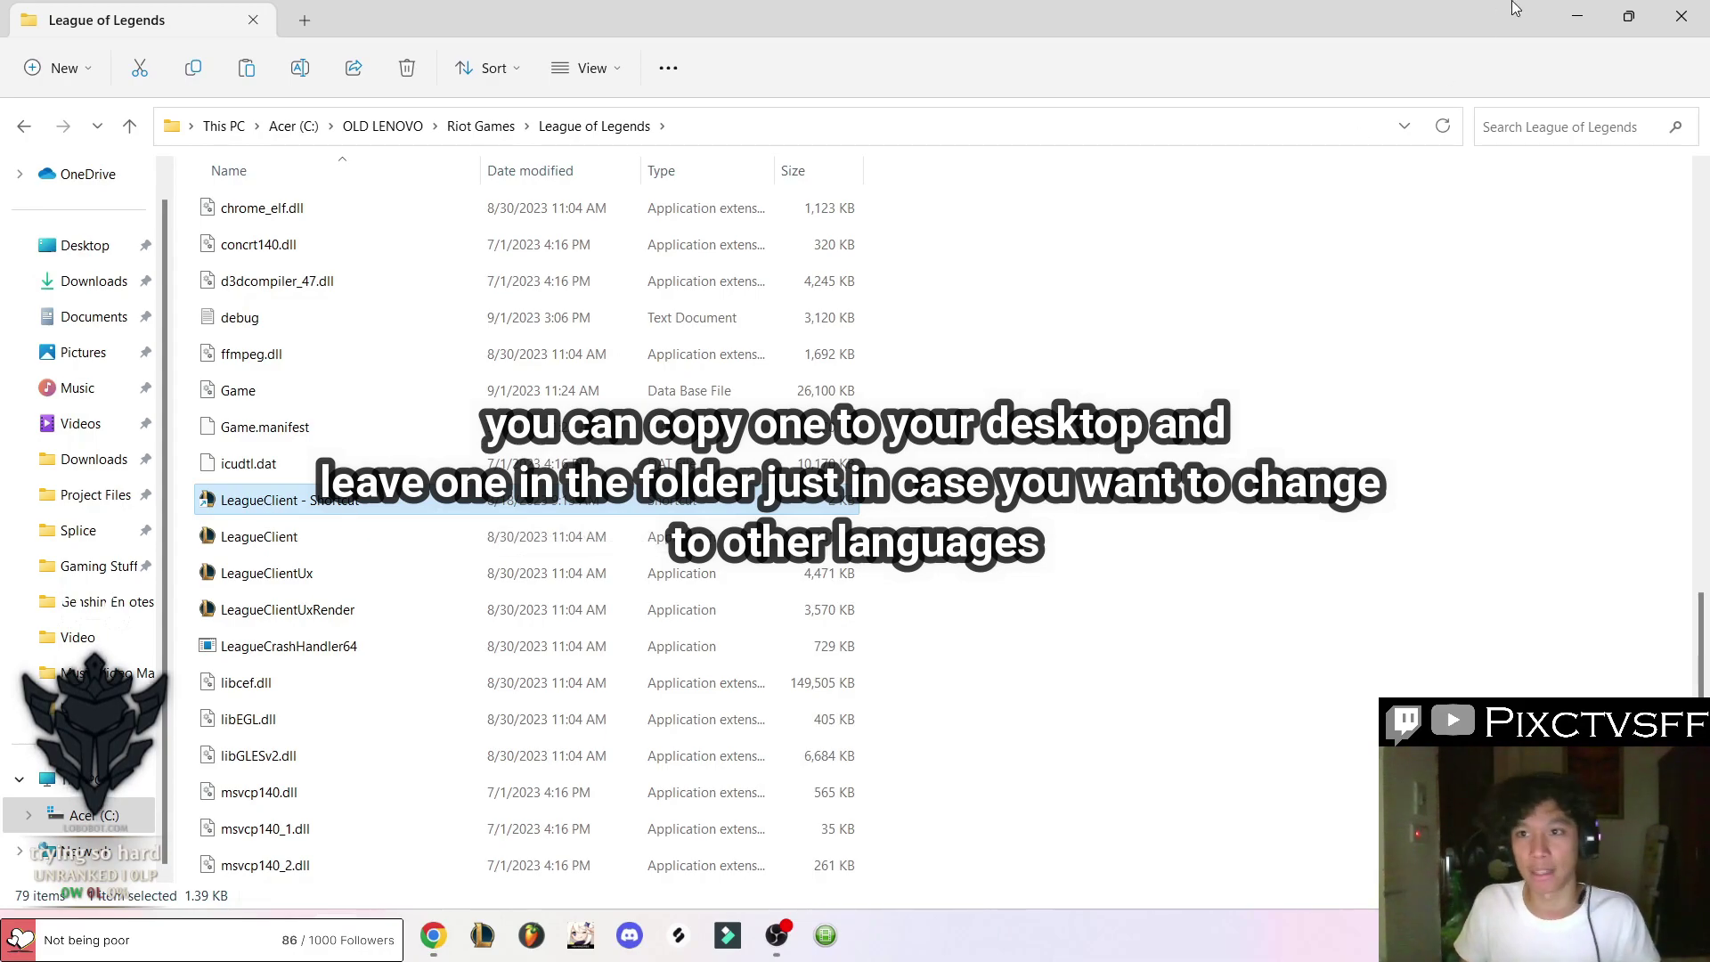
{"action": "left_click", "coordinate": [1682, 16]}
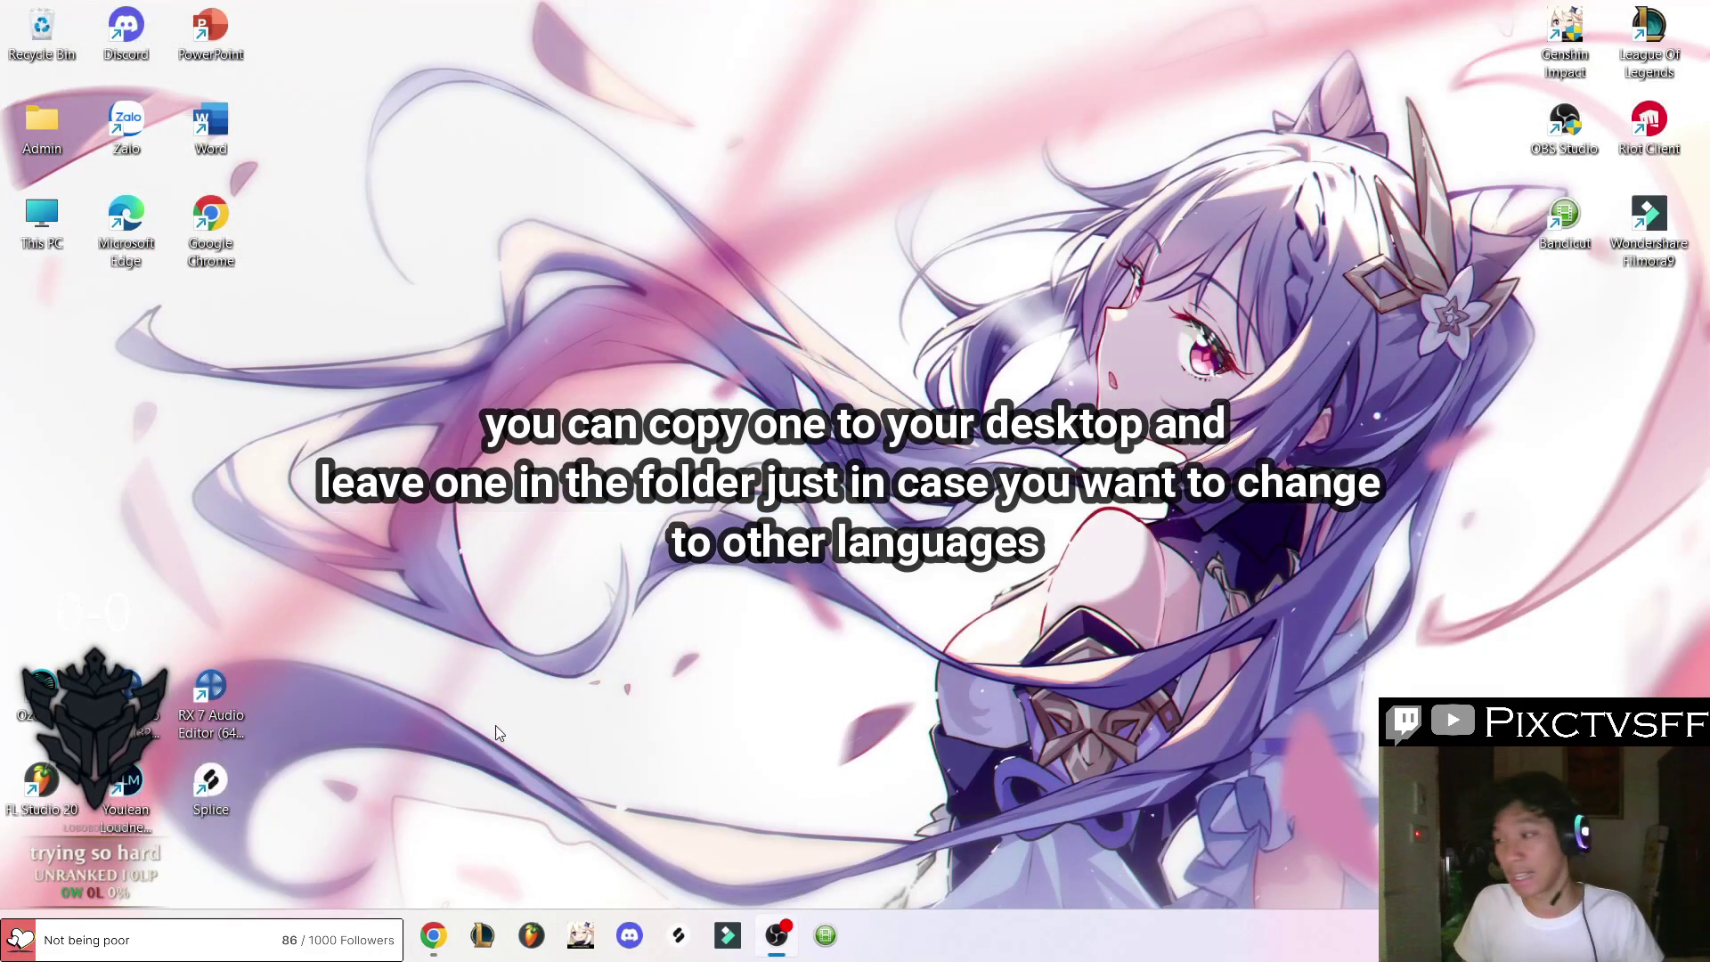
Step: Paste the LeagueClient shortcut onto the desktop and place it near the top centre
{"action": "right_click", "coordinate": [793, 367]}
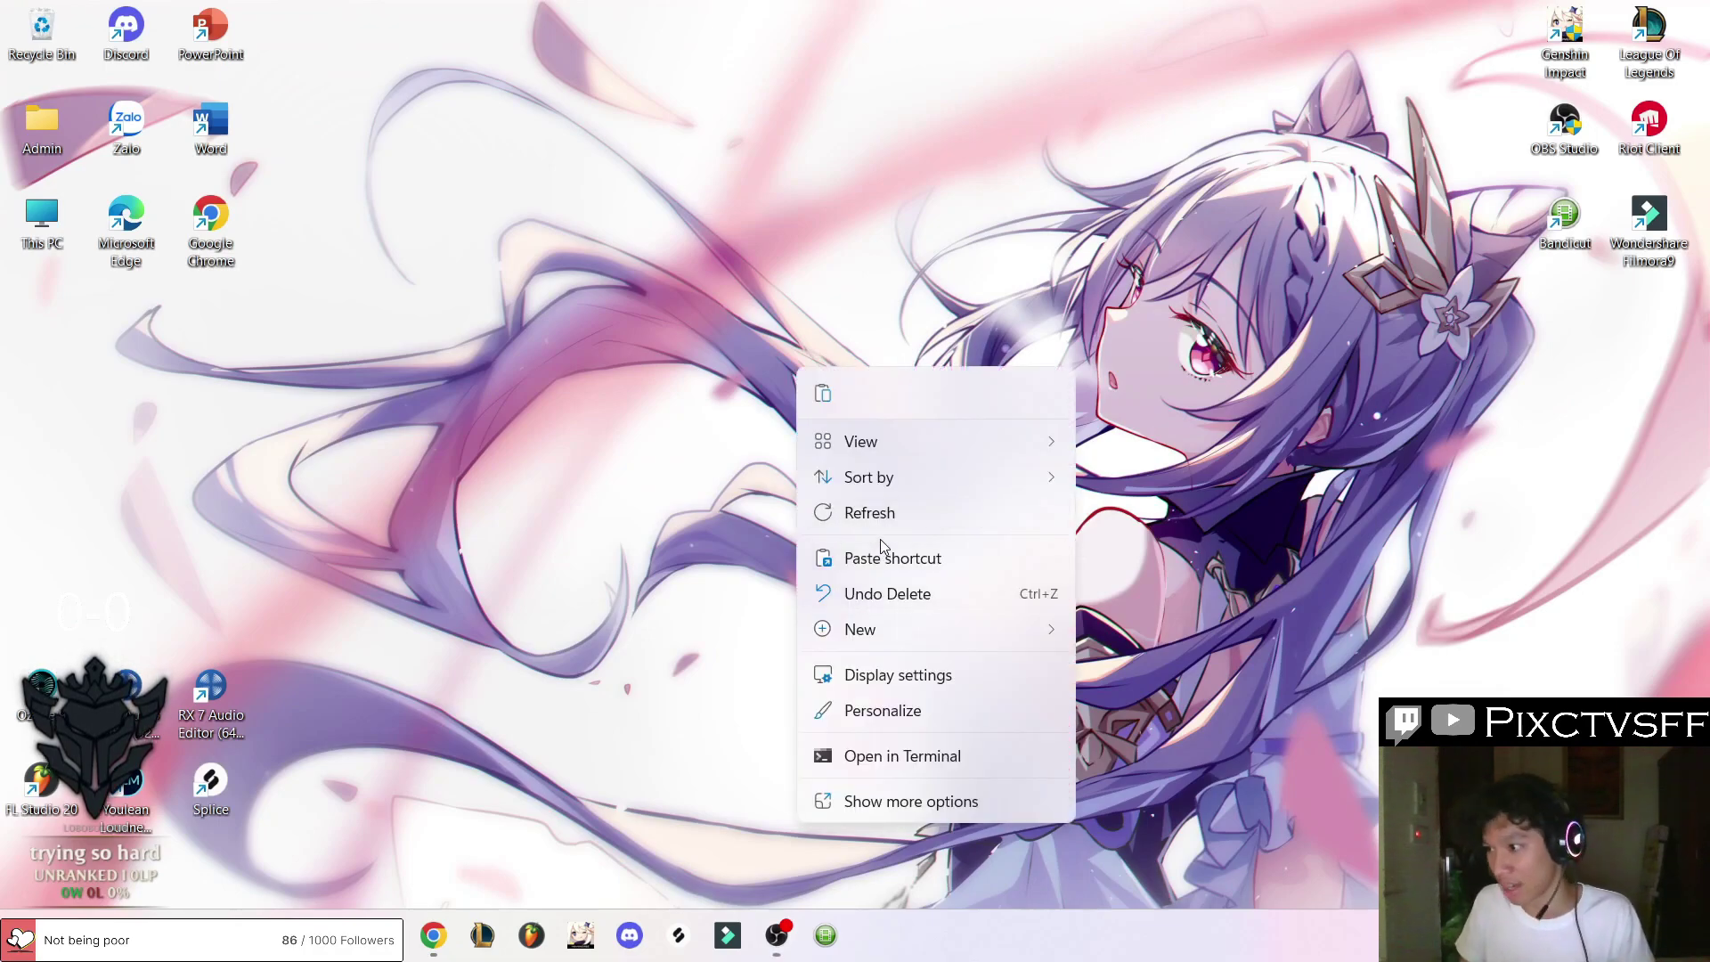
{"action": "left_click", "coordinate": [874, 570]}
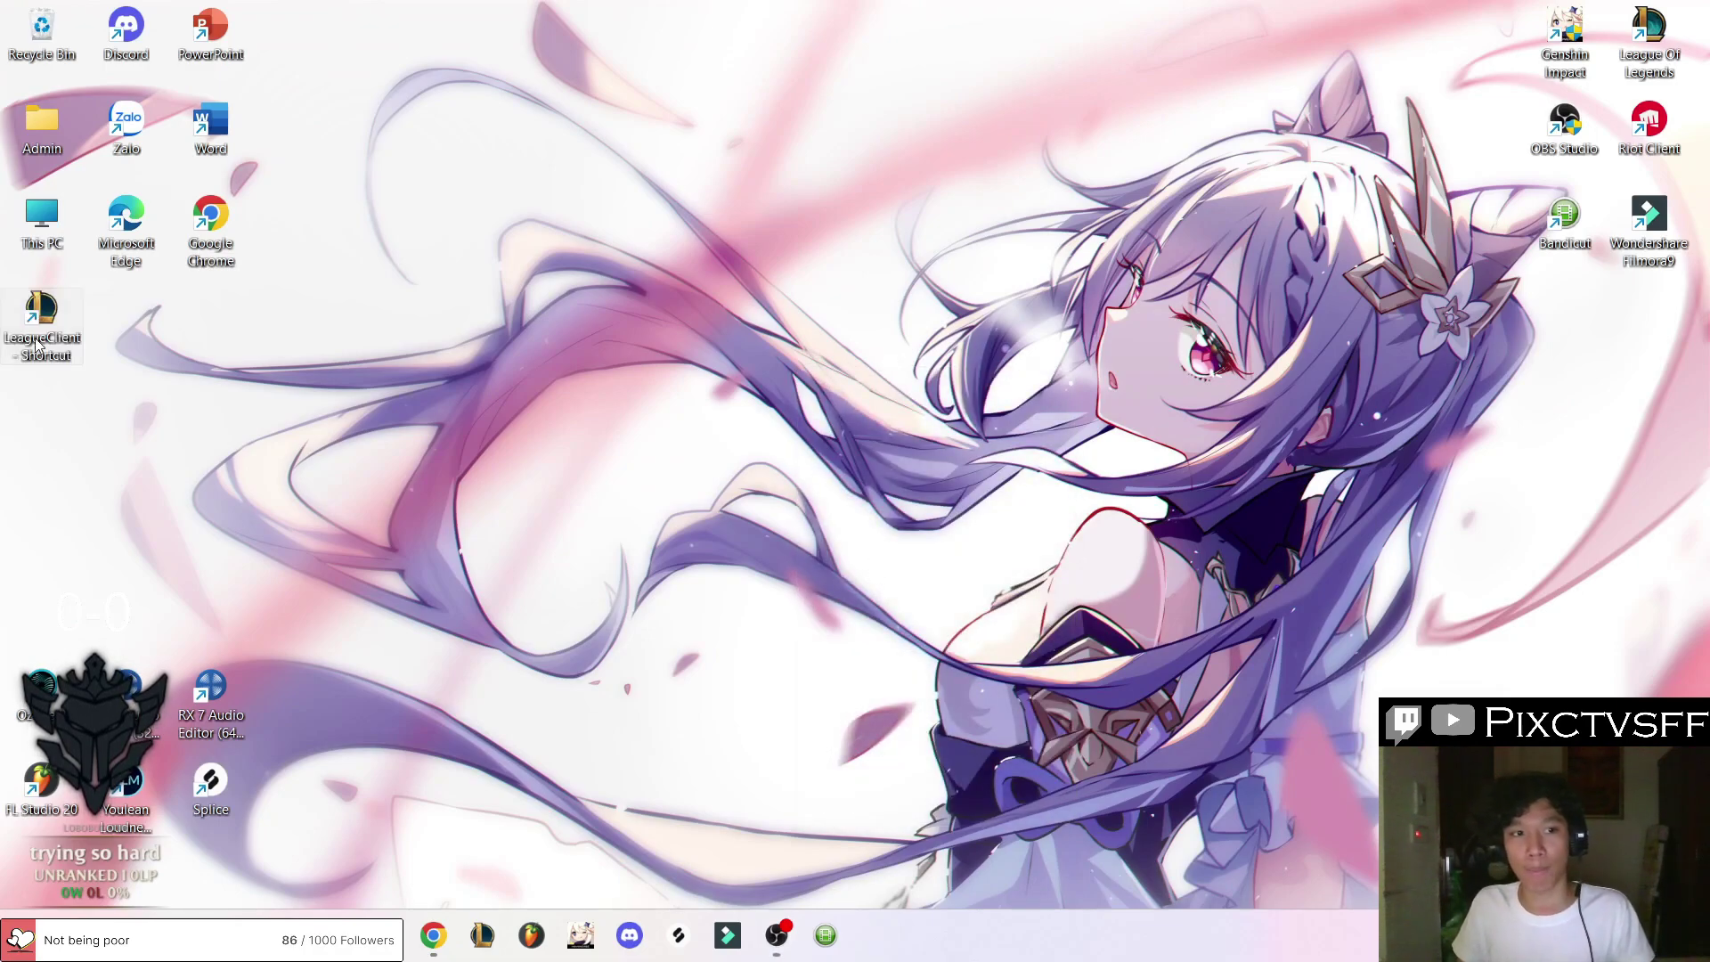
{"action": "left_click_drag", "start_coordinate": [40, 346], "coordinate": [588, 202]}
Step: Delete the old top-right League of Legends icon by dropping it in the Recycle Bin
{"action": "right_click", "coordinate": [590, 192]}
{"action": "left_click", "coordinate": [635, 120]}
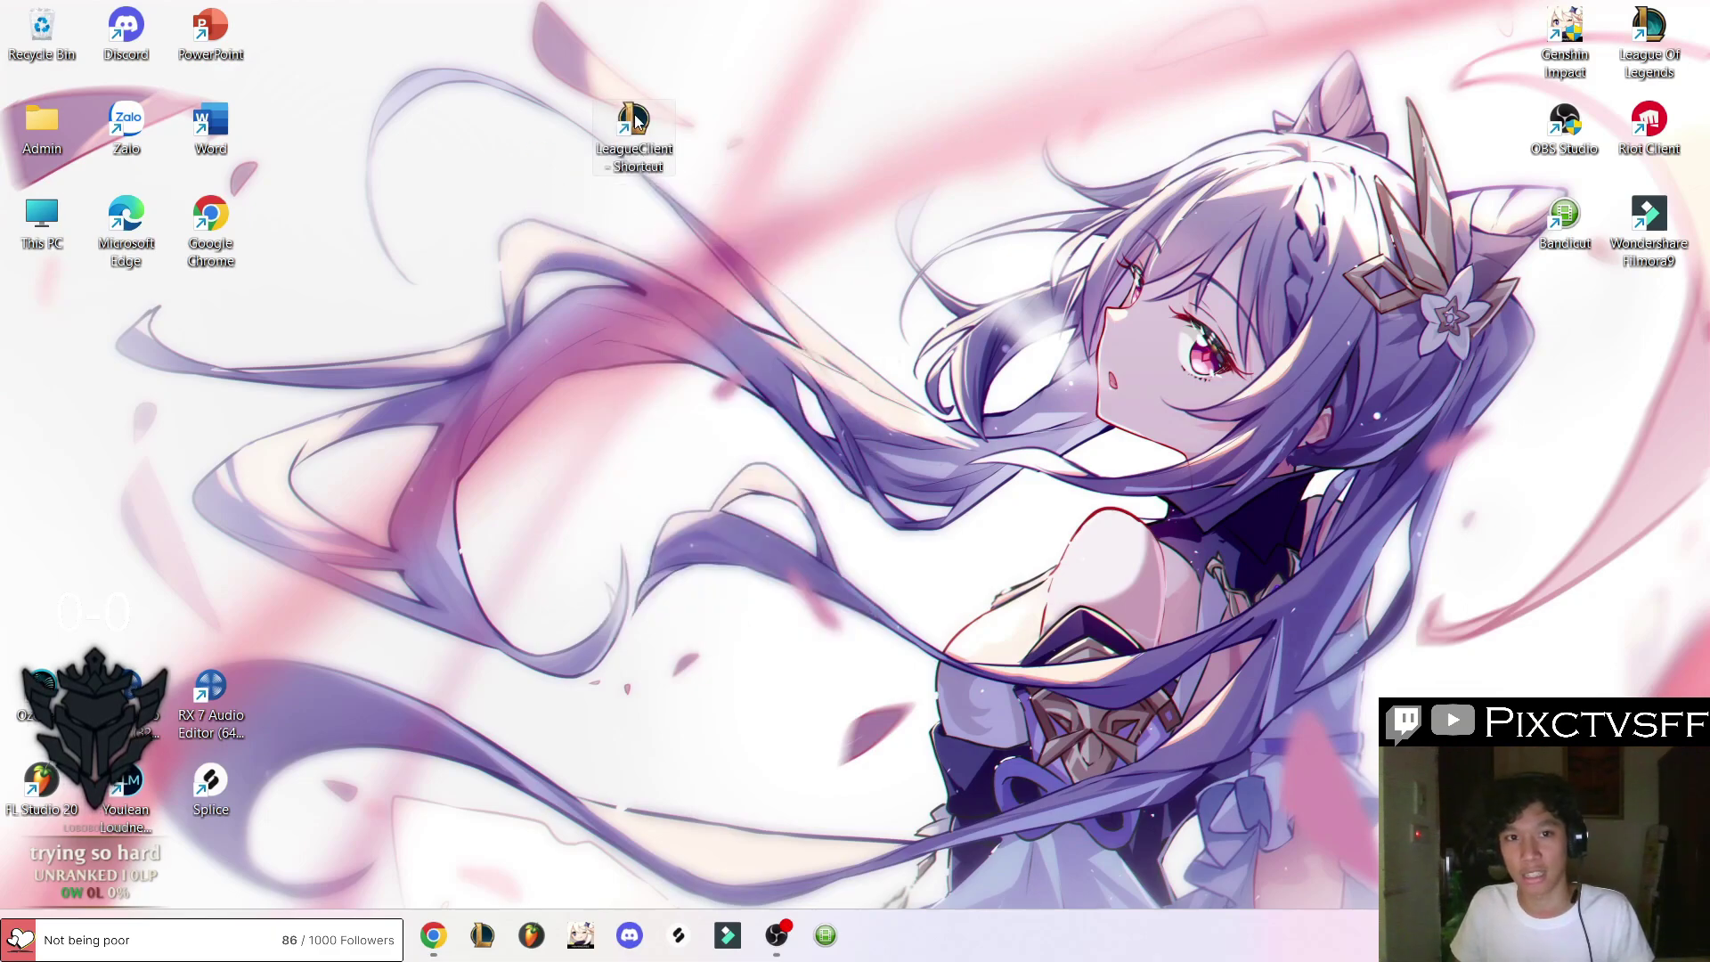
{"action": "right_click", "coordinate": [635, 121]}
{"action": "left_click", "coordinate": [1511, 148]}
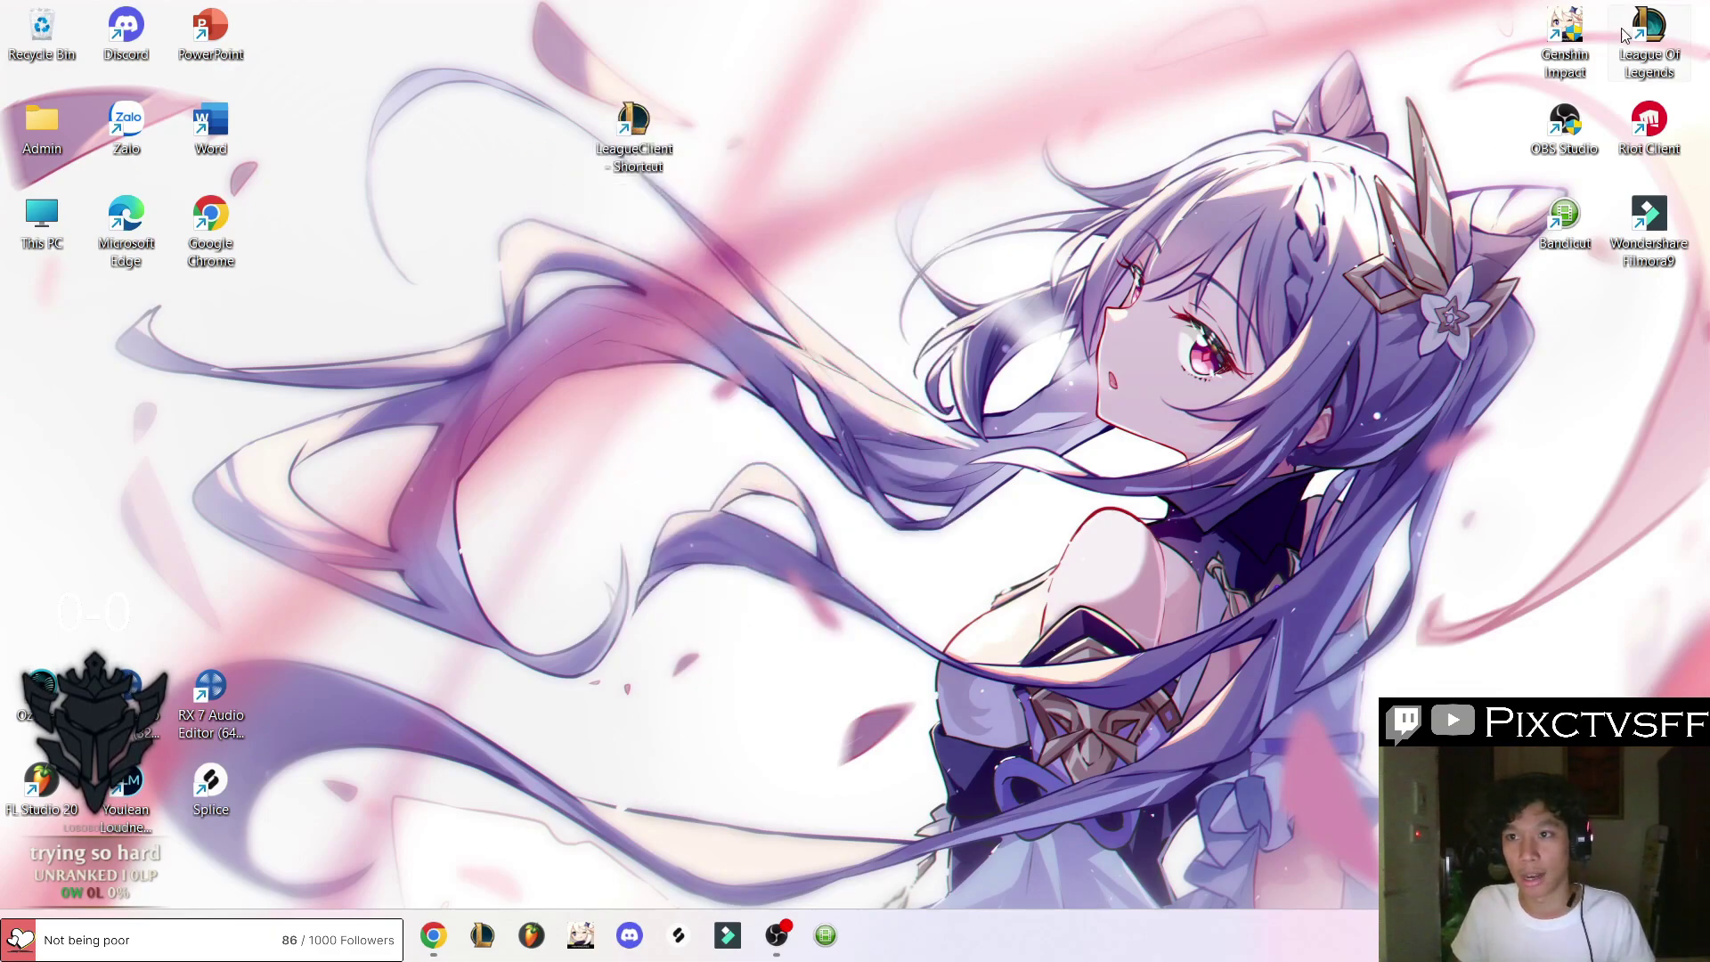
{"action": "left_click_drag", "start_coordinate": [1646, 27], "coordinate": [38, 31]}
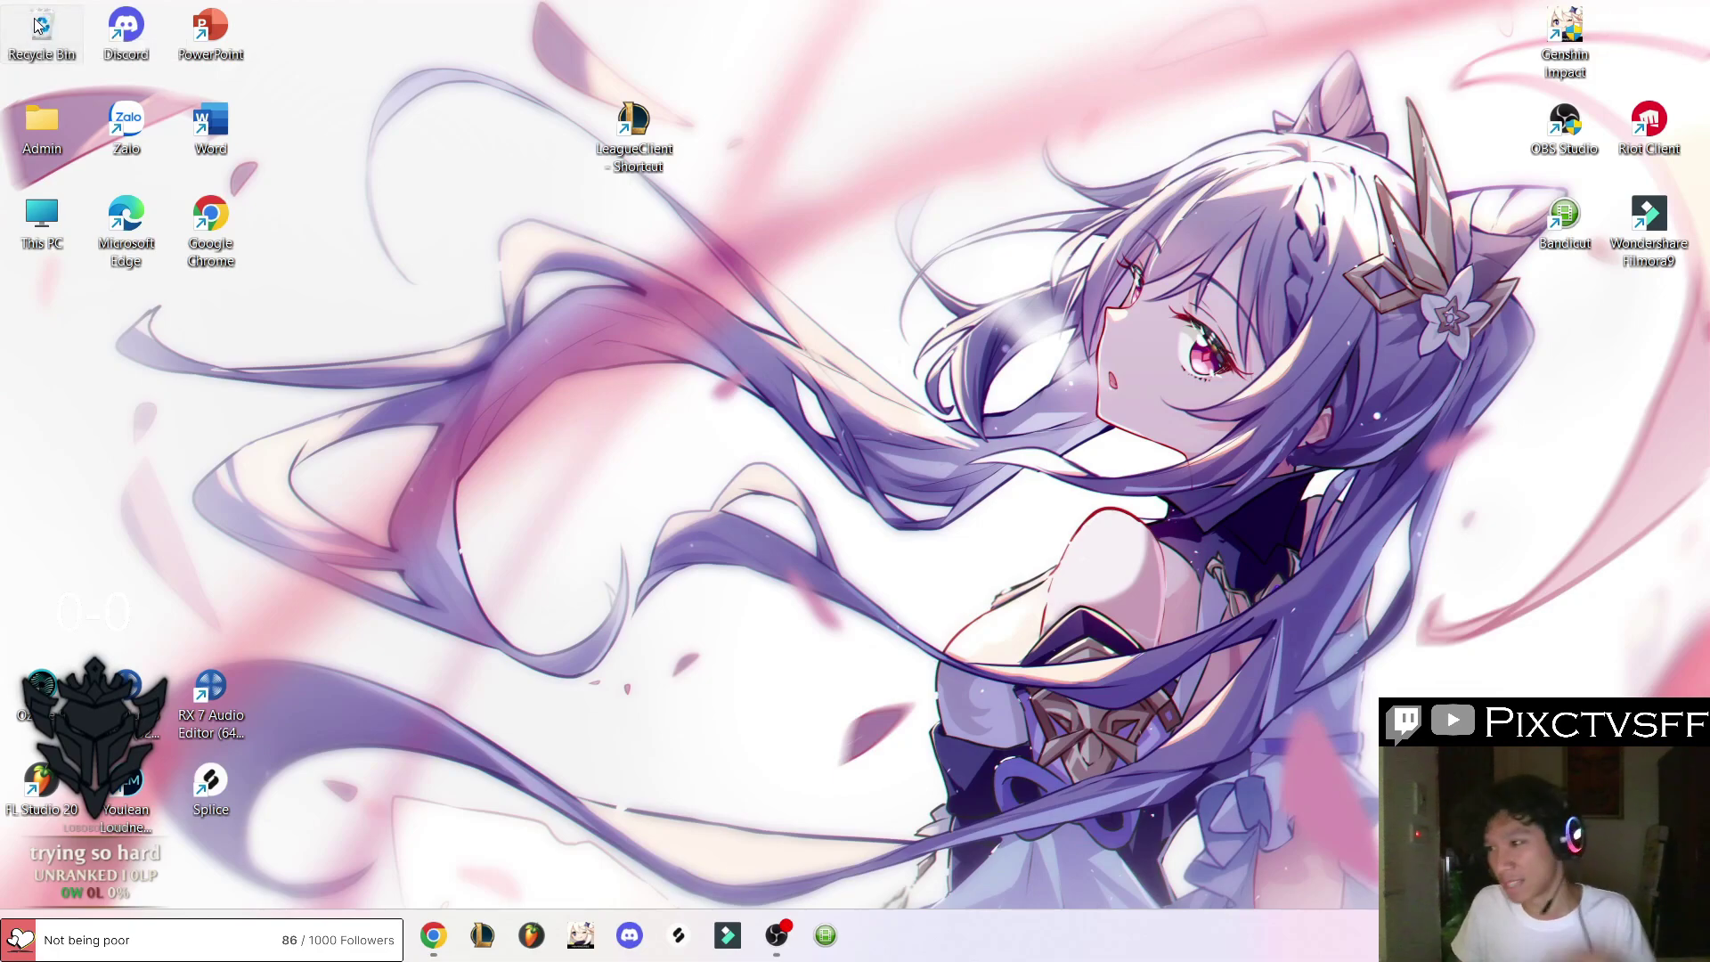
Step: Rename the new LeagueClient shortcut to 'League Of Legends'
{"action": "right_click", "coordinate": [634, 142]}
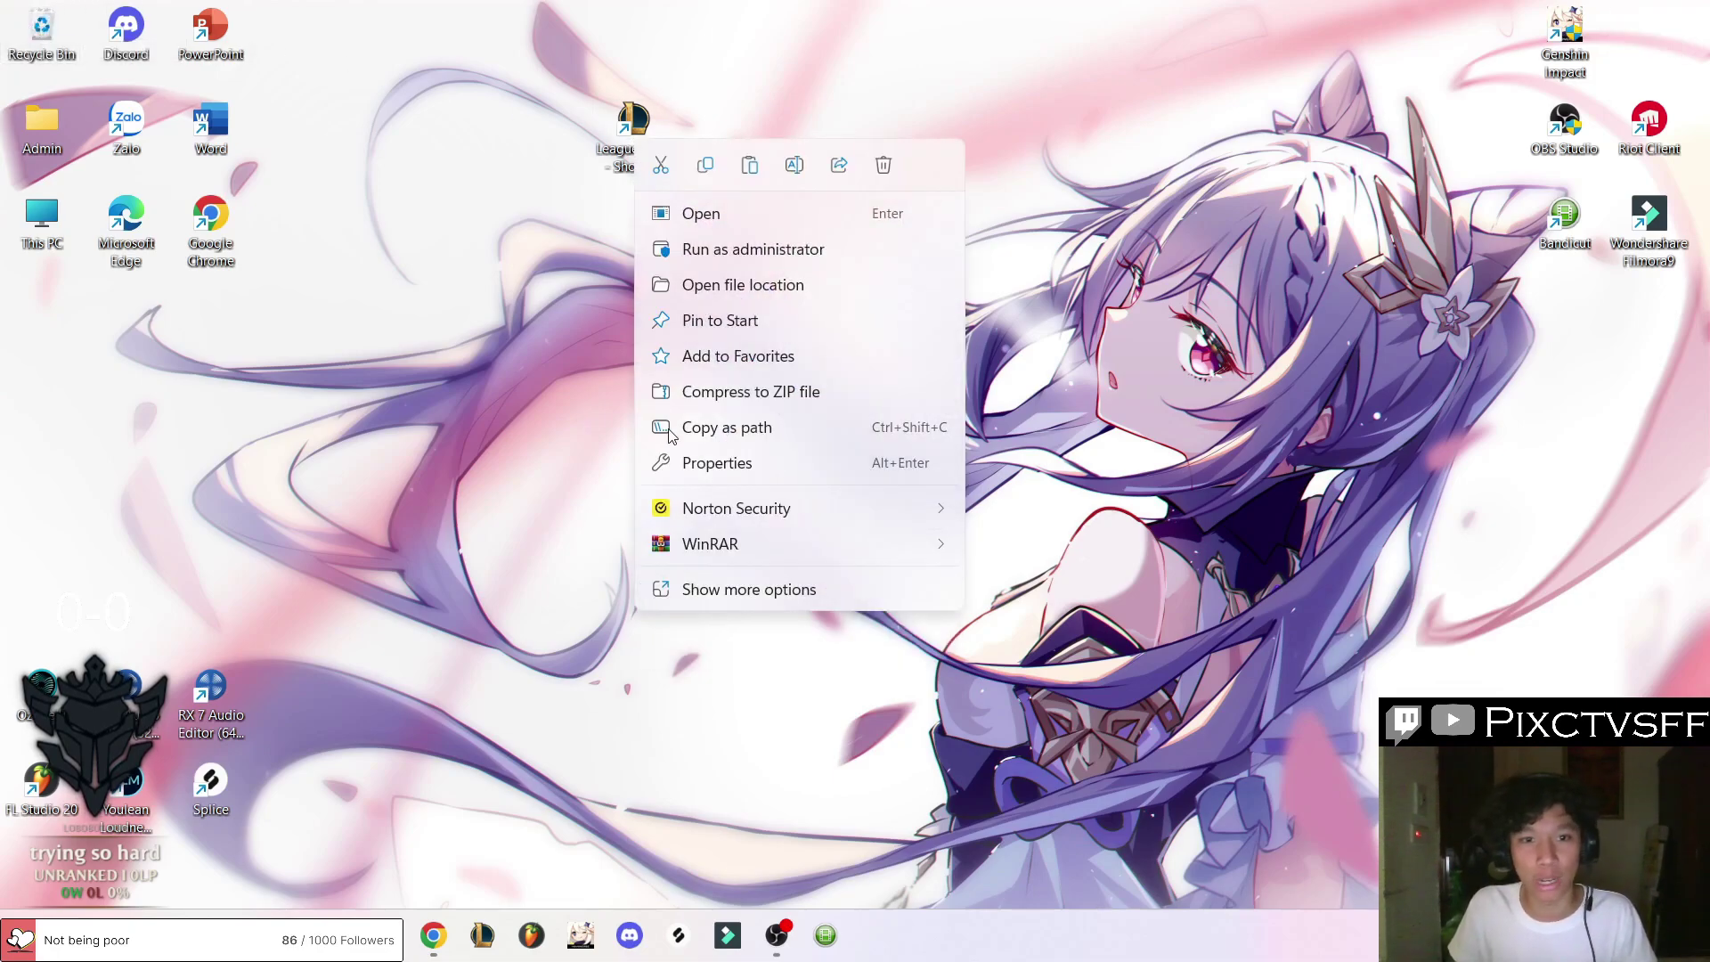
{"action": "left_click", "coordinate": [735, 592]}
{"action": "left_click", "coordinate": [851, 835]}
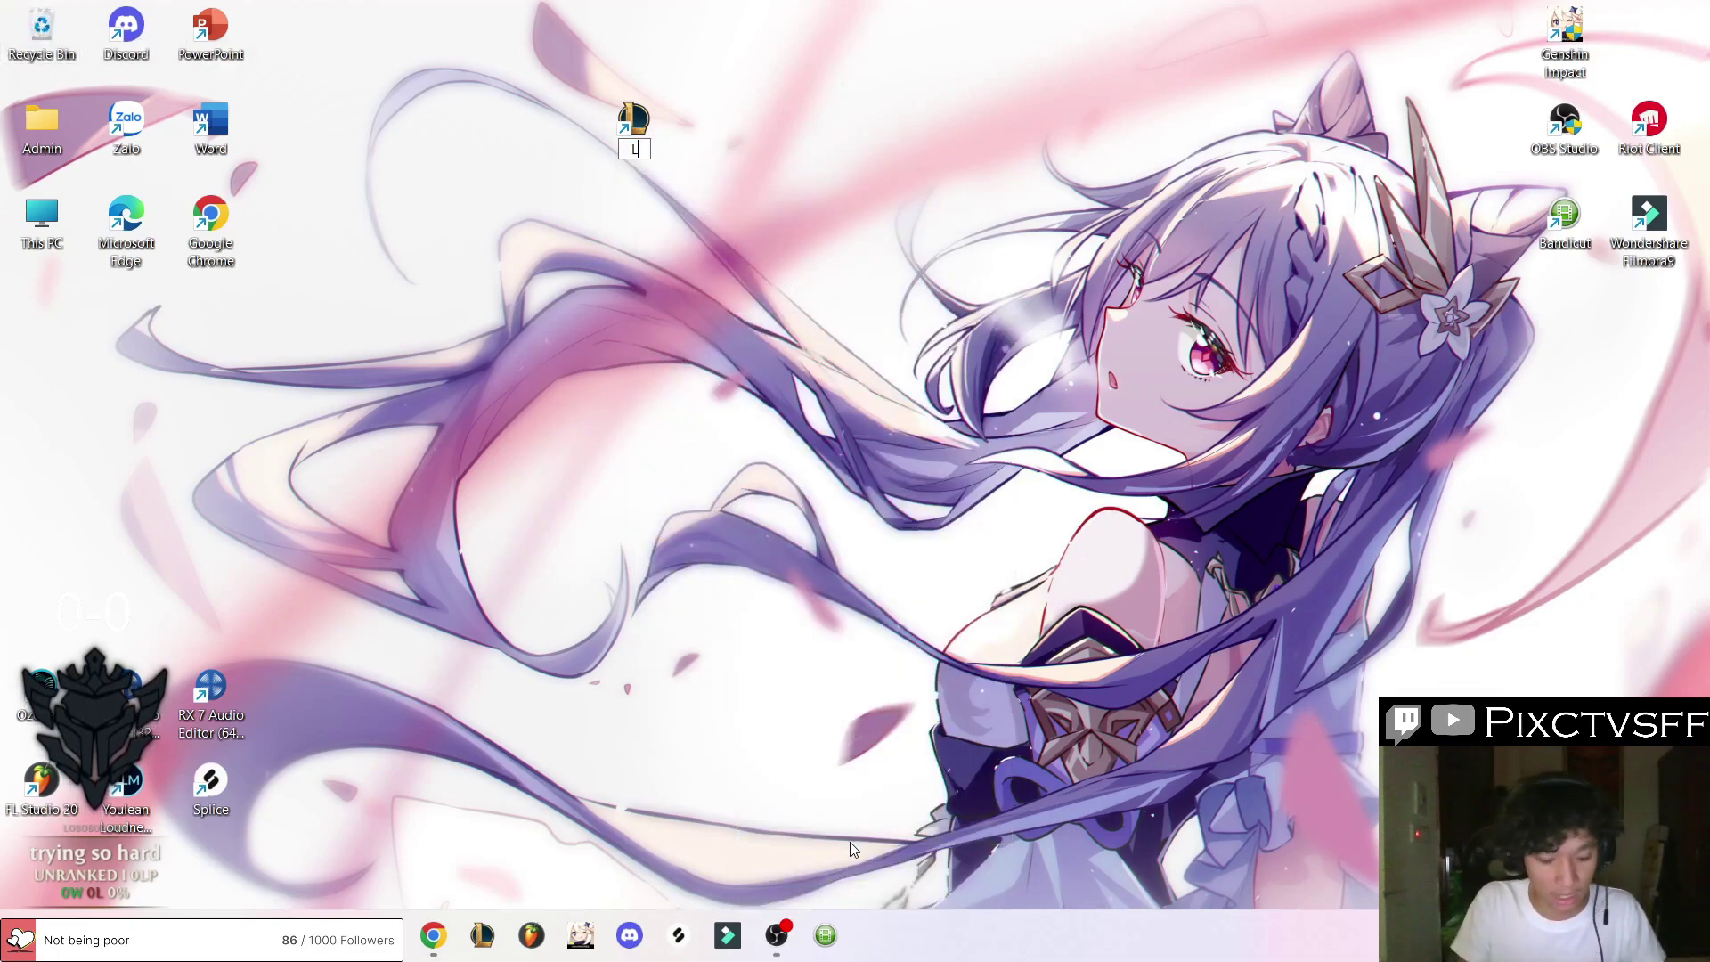
{"action": "type", "text": "League Of Legends"}
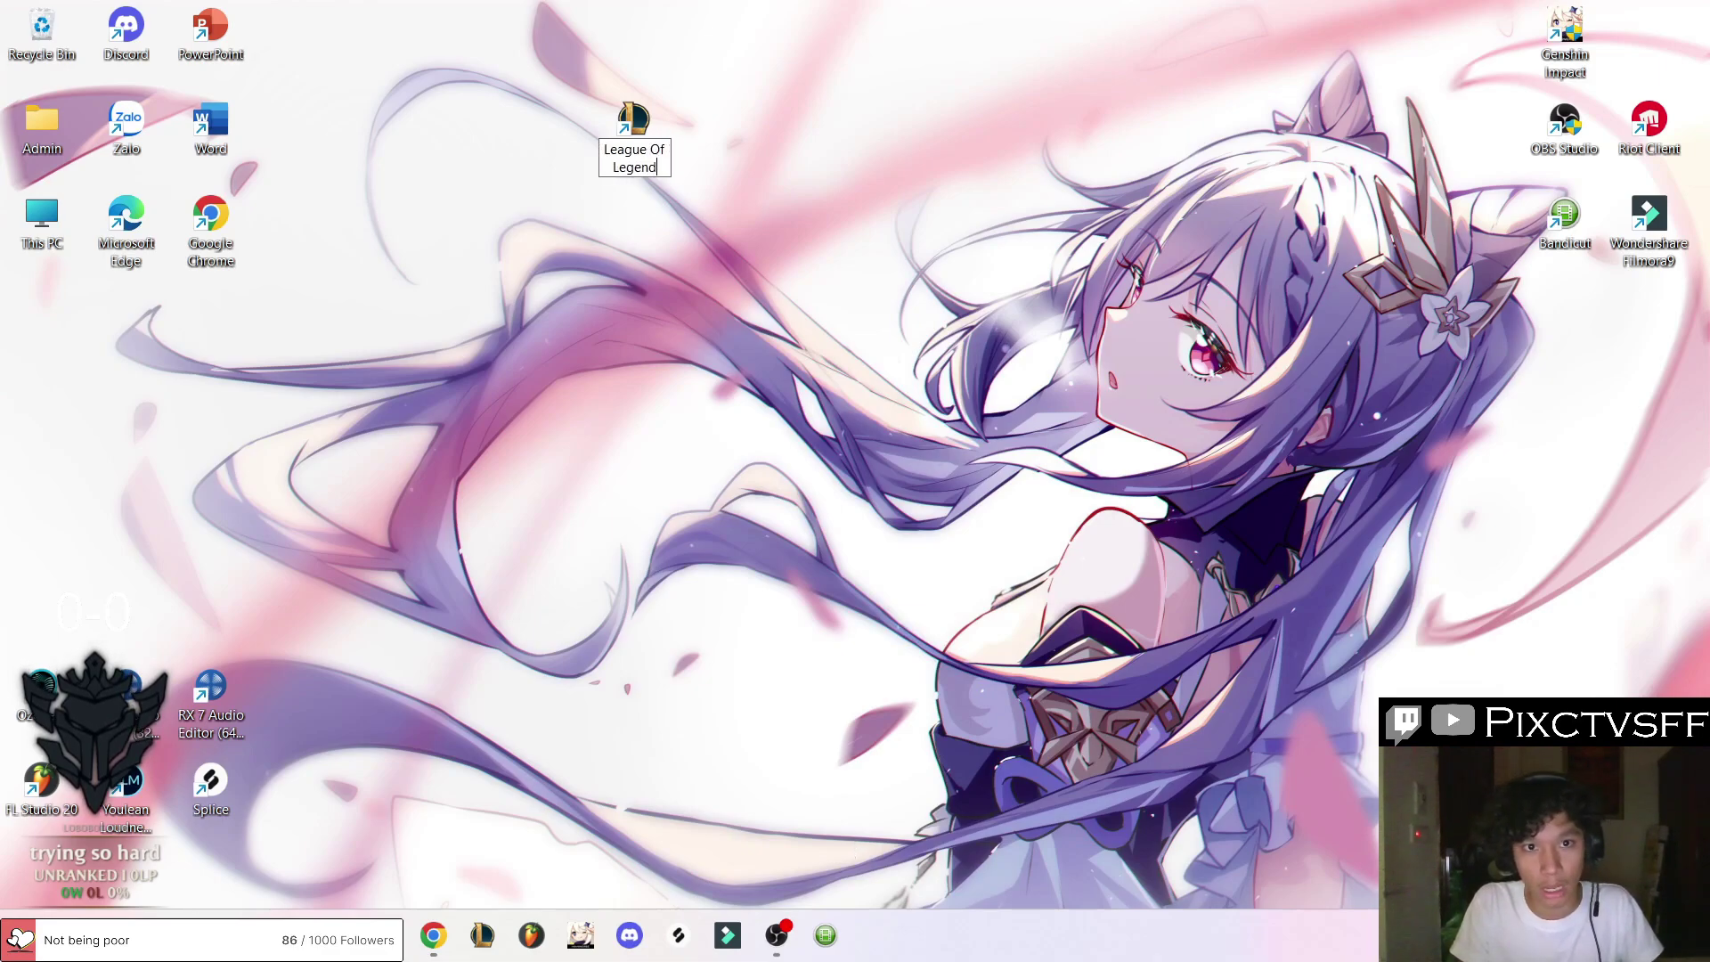
{"action": "key", "text": "Return"}
Step: Append --locale=ko_KR to the League Of Legends shortcut's Target in Properties and apply it
{"action": "right_click", "coordinate": [628, 148]}
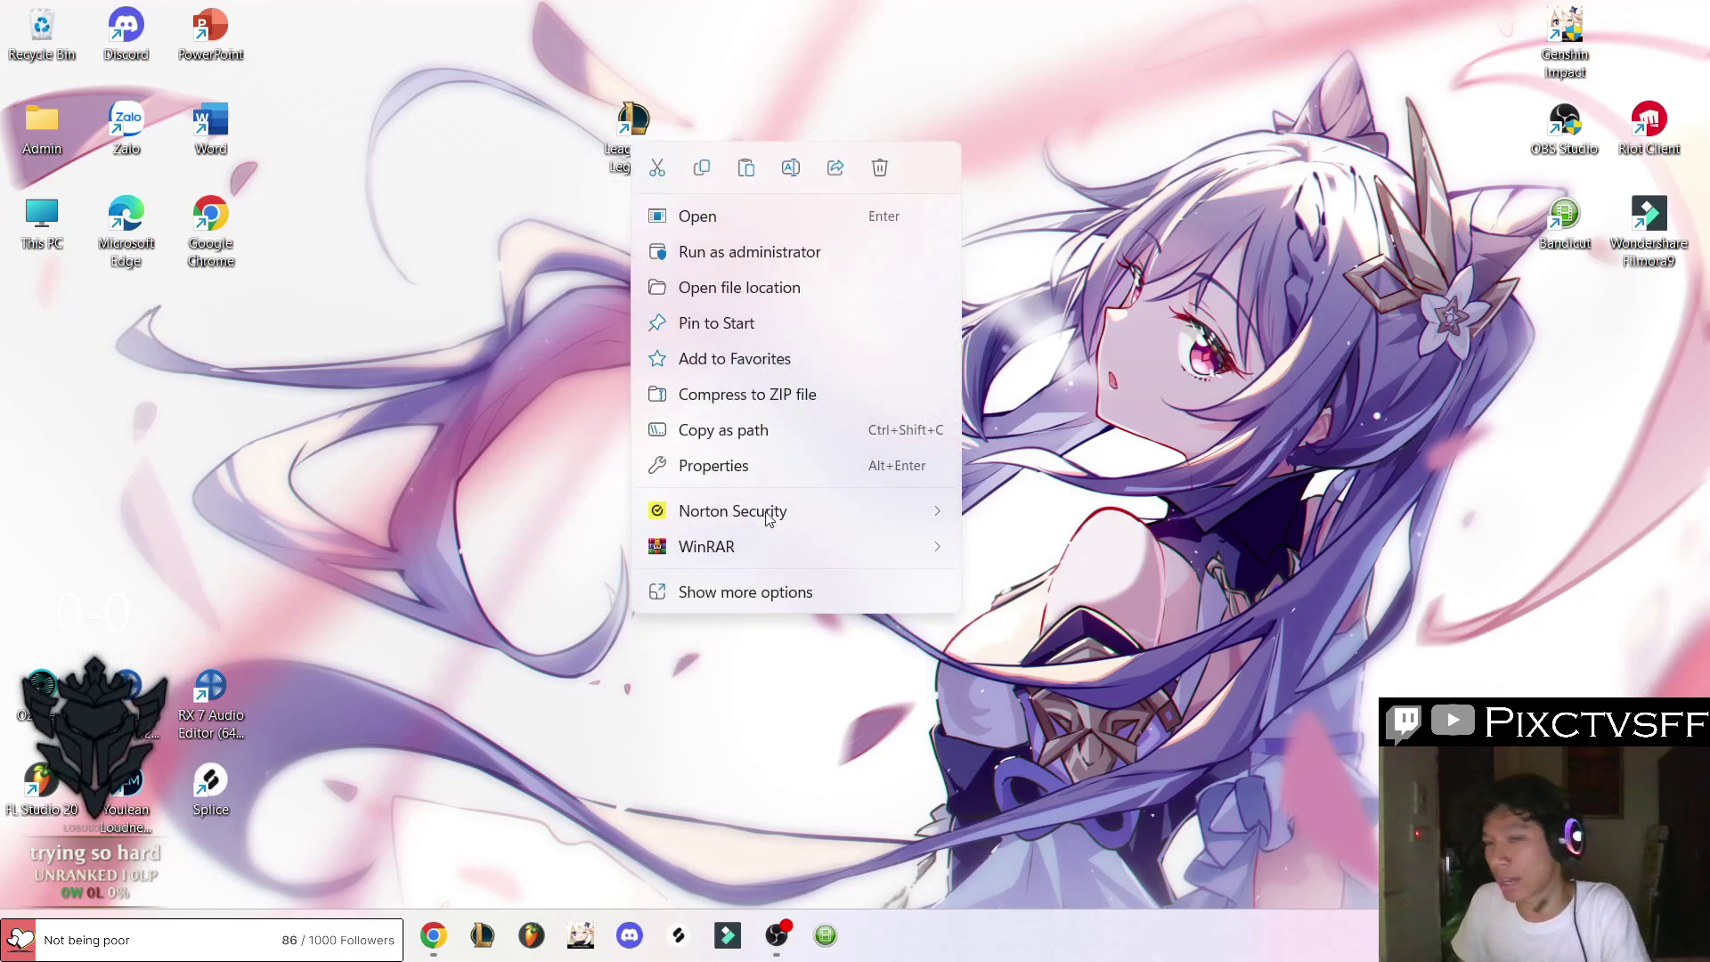
{"action": "left_click", "coordinate": [732, 591]}
{"action": "left_click", "coordinate": [841, 895]}
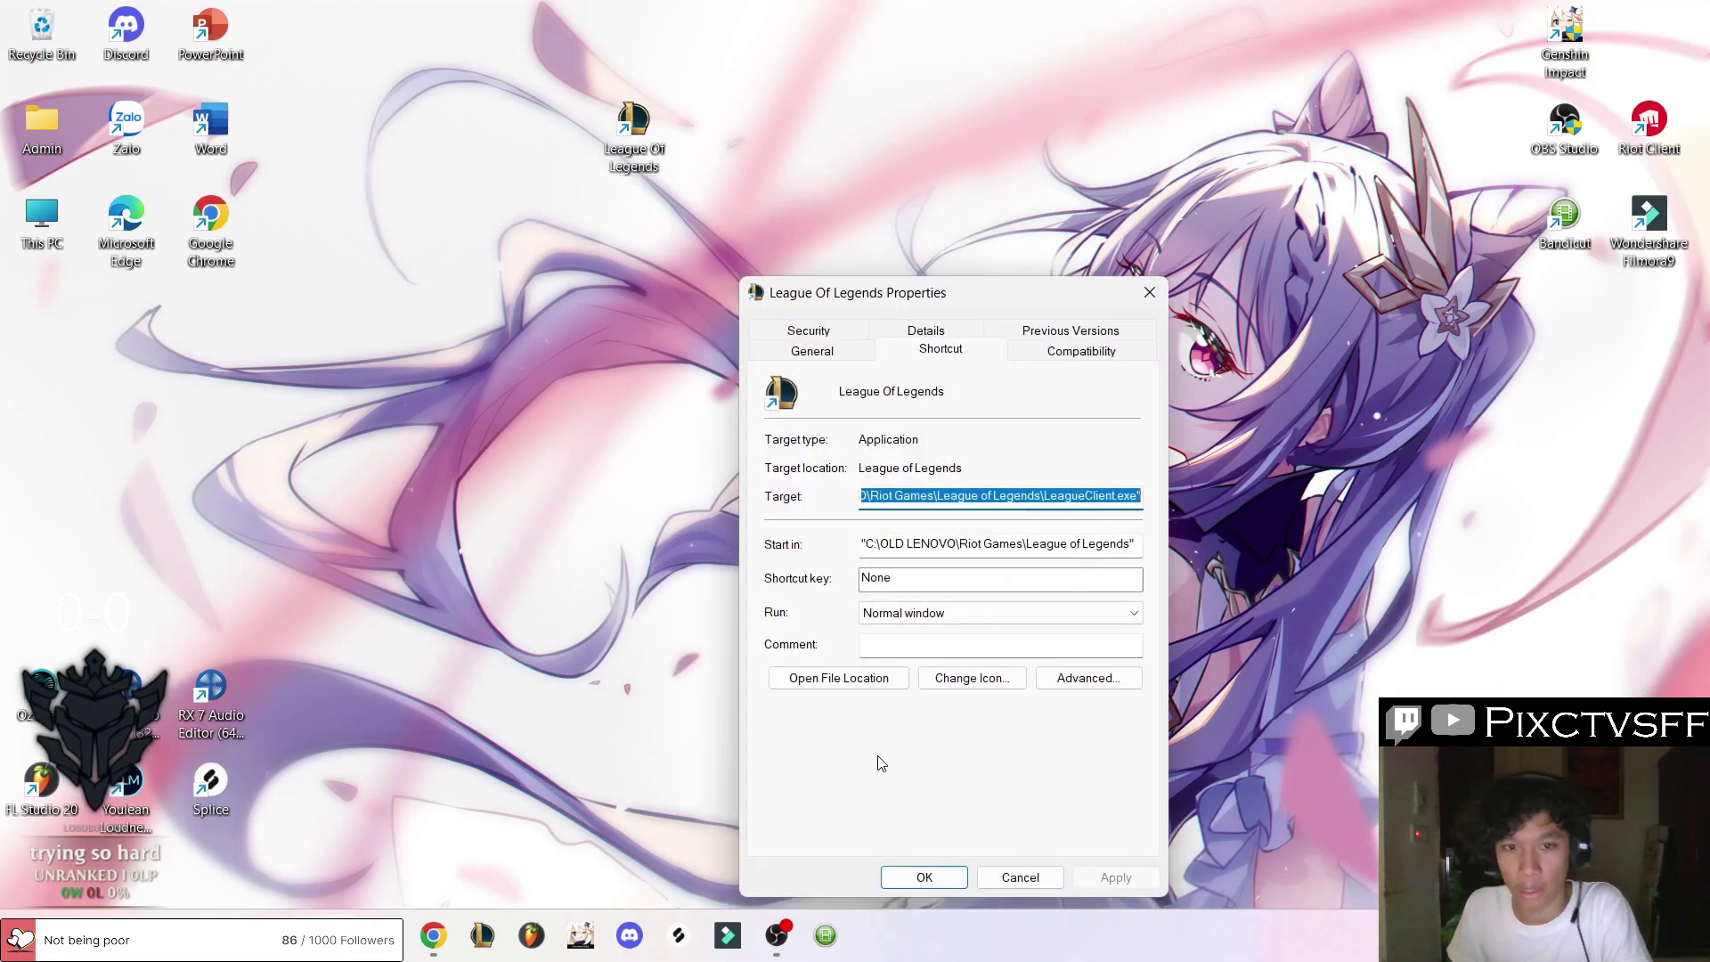
{"action": "key", "text": "End"}
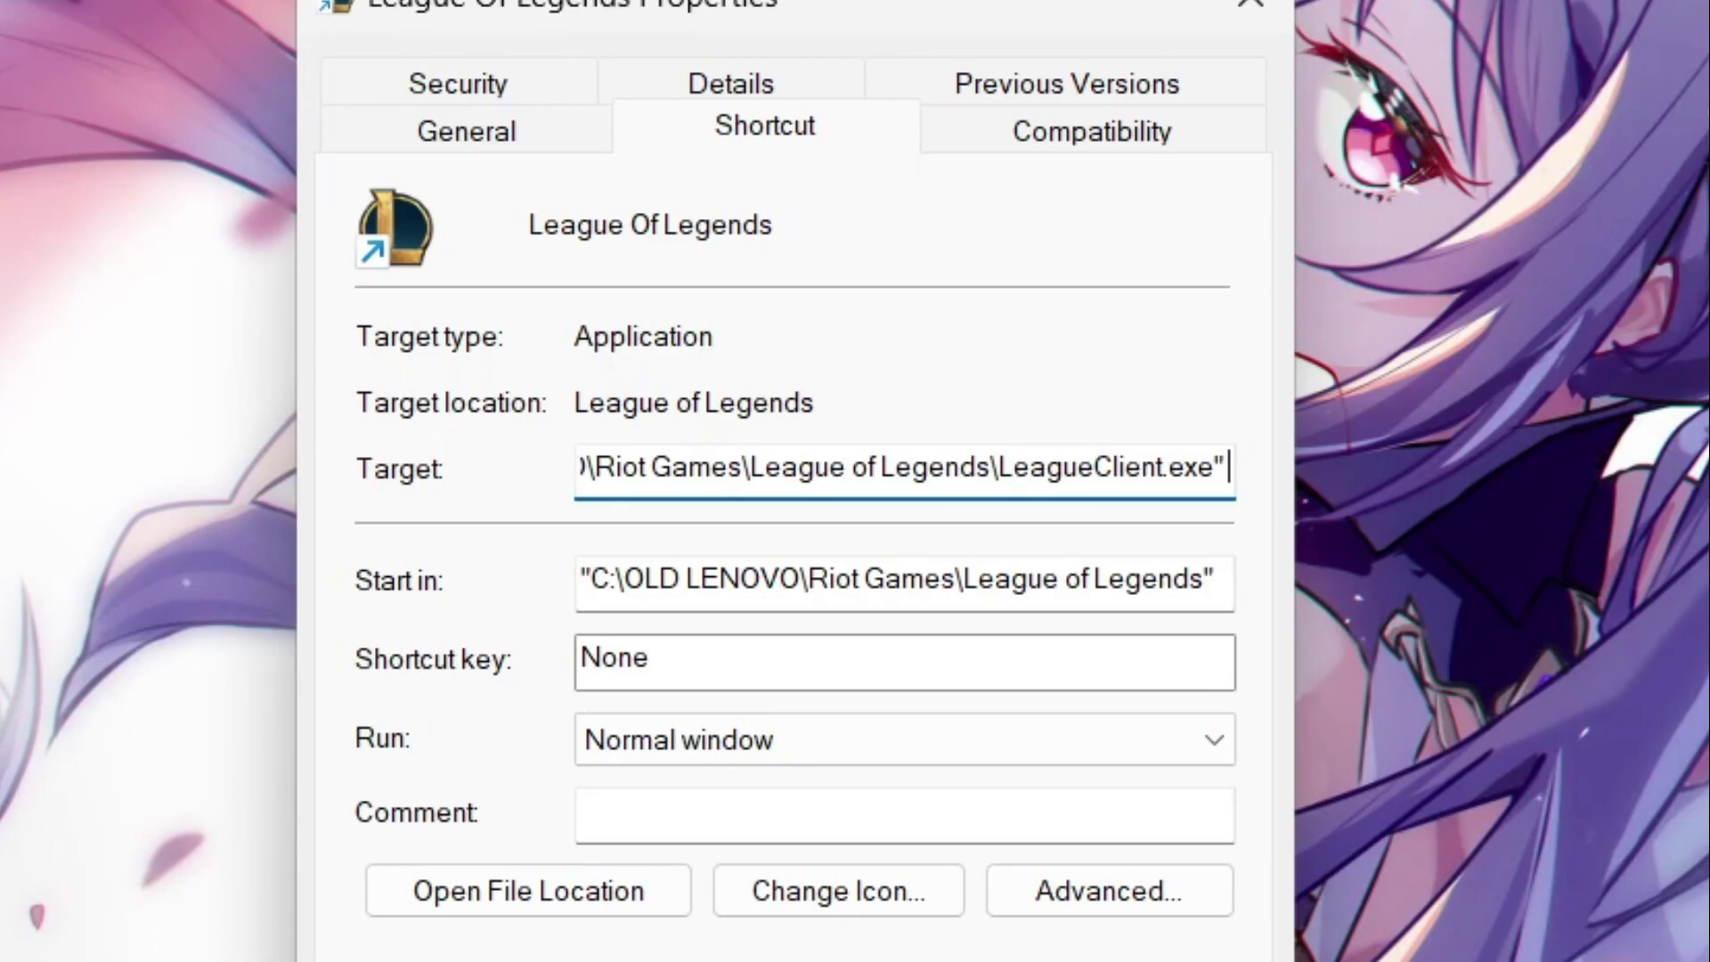
{"action": "type", "text": "--locale"}
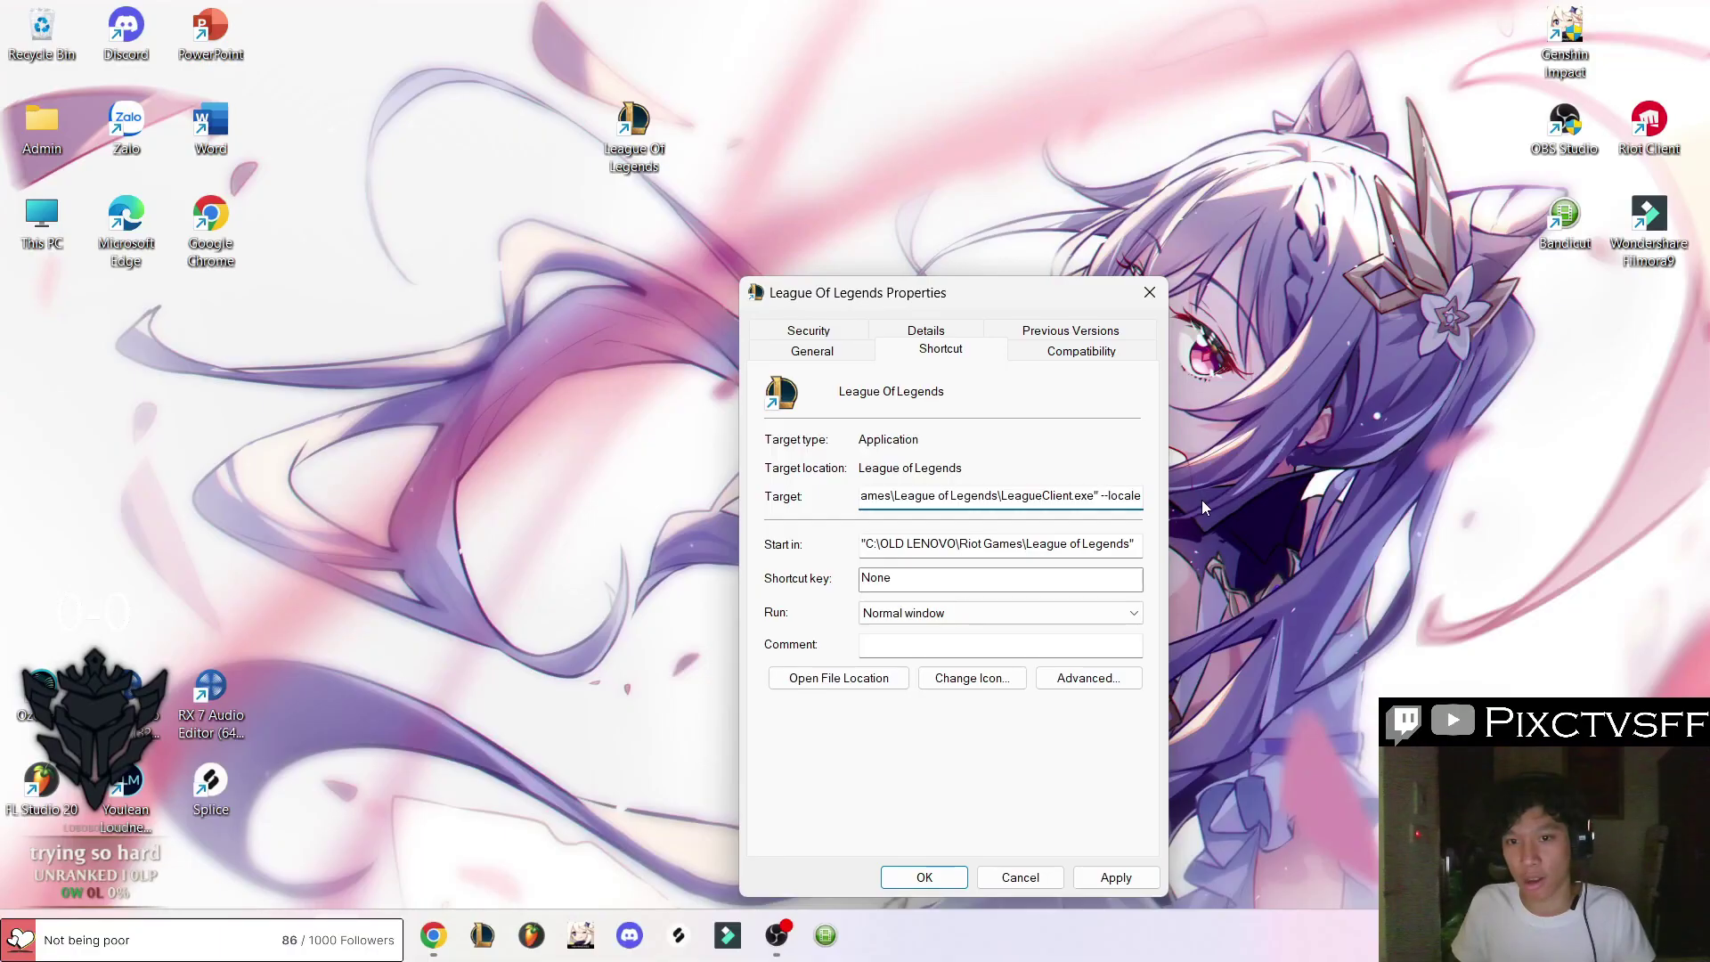
{"action": "type", "text": "="}
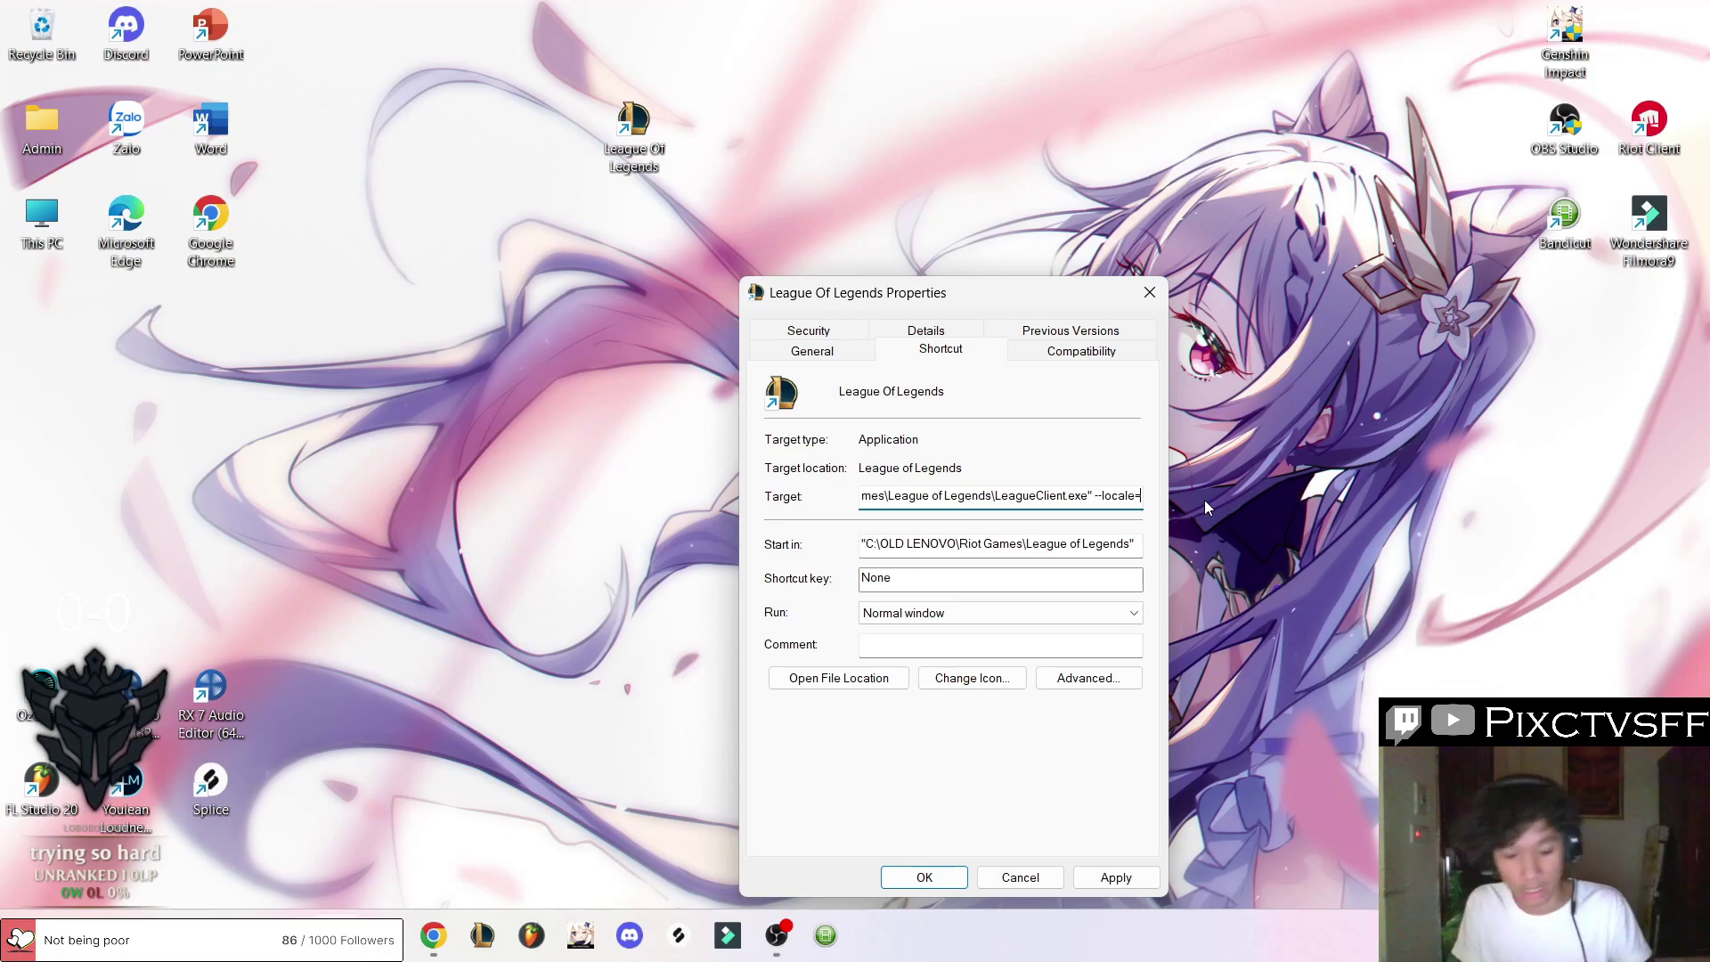
{"action": "type", "text": "ko_KR"}
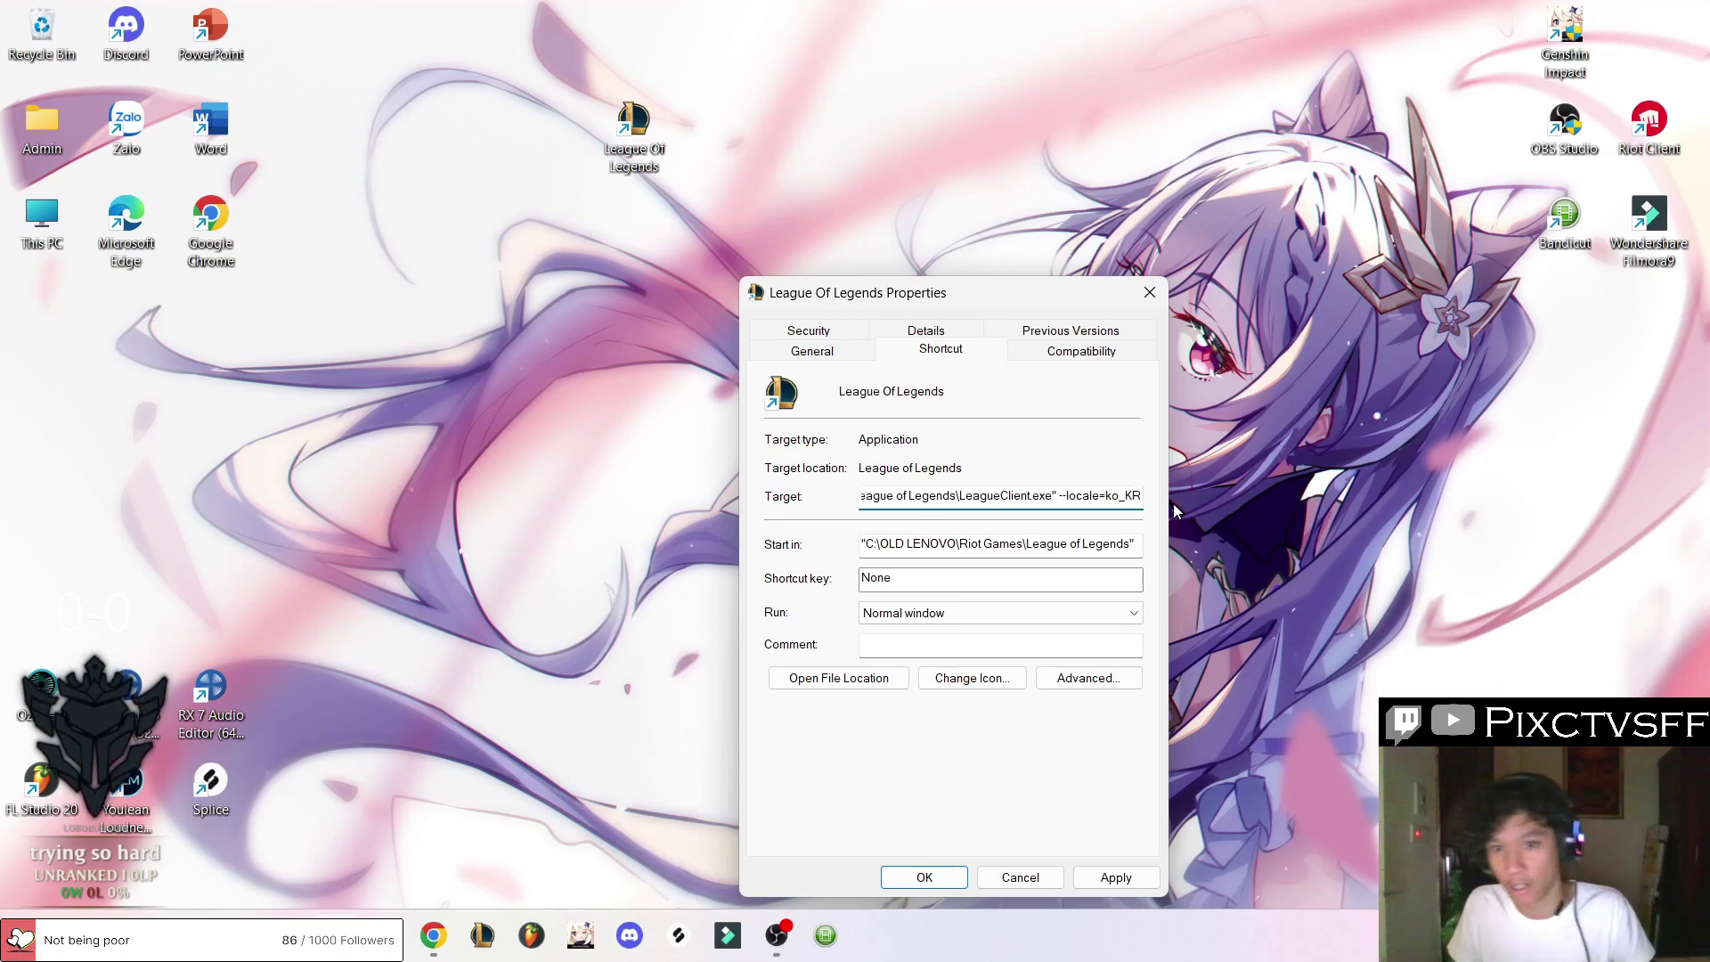
{"action": "left_click_drag", "start_coordinate": [1113, 496], "coordinate": [1188, 495]}
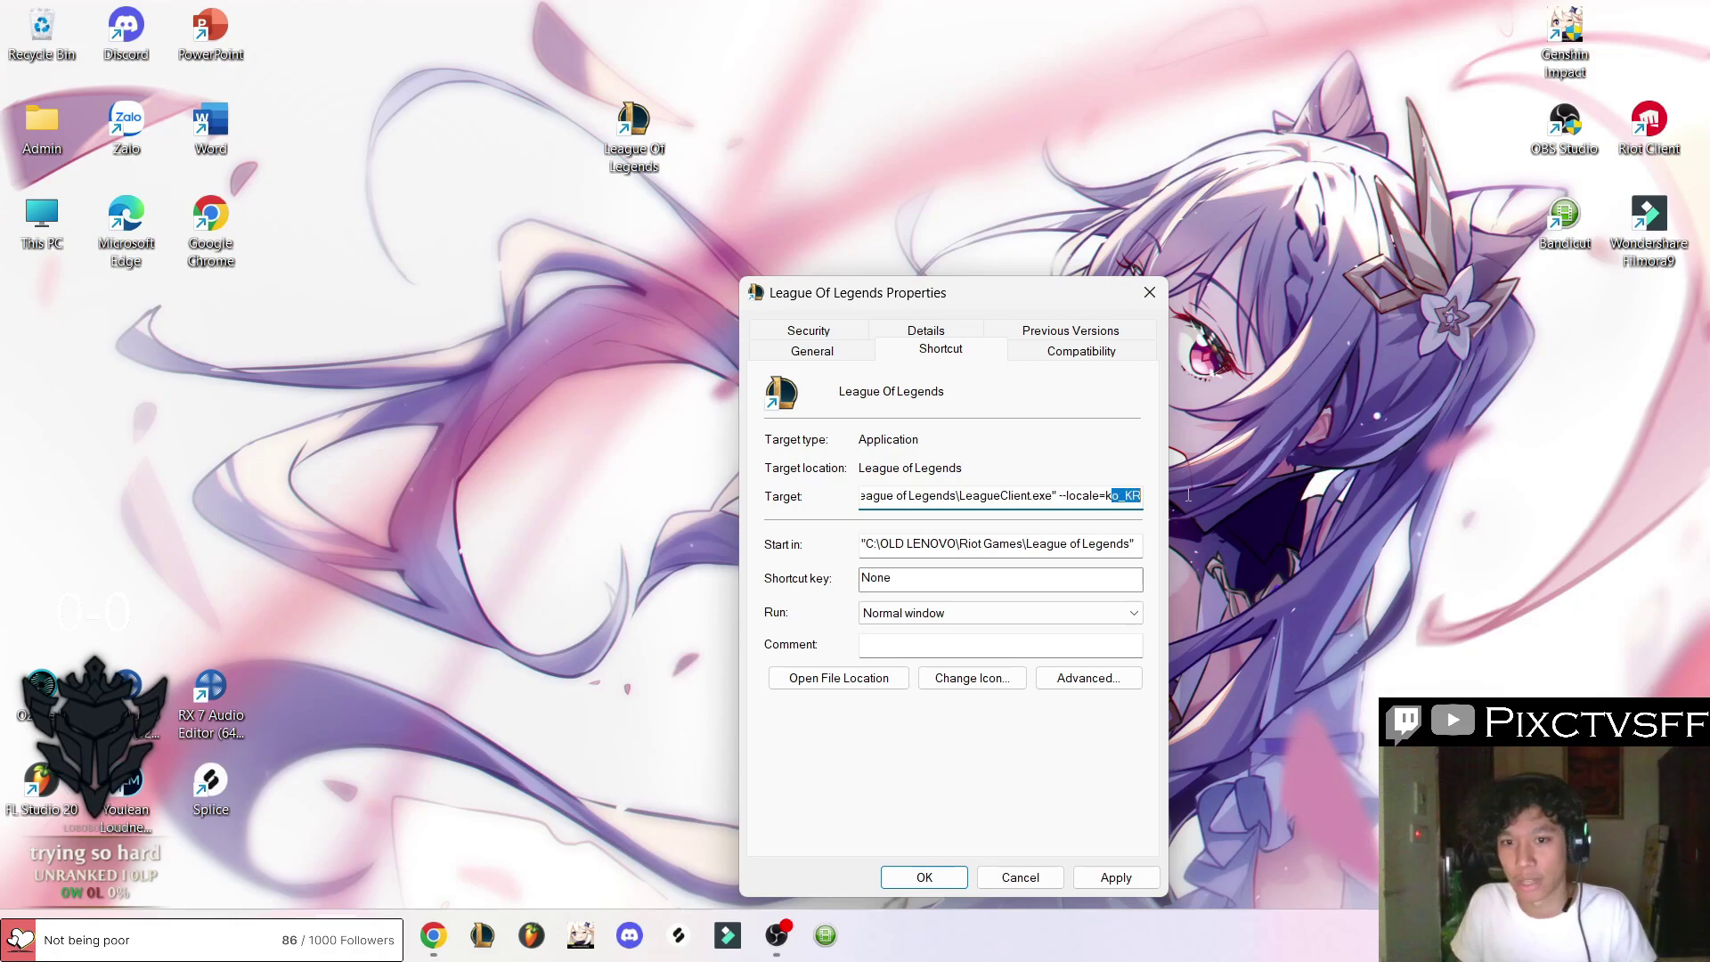
{"action": "left_click", "coordinate": [1102, 496]}
{"action": "left_click", "coordinate": [1115, 877]}
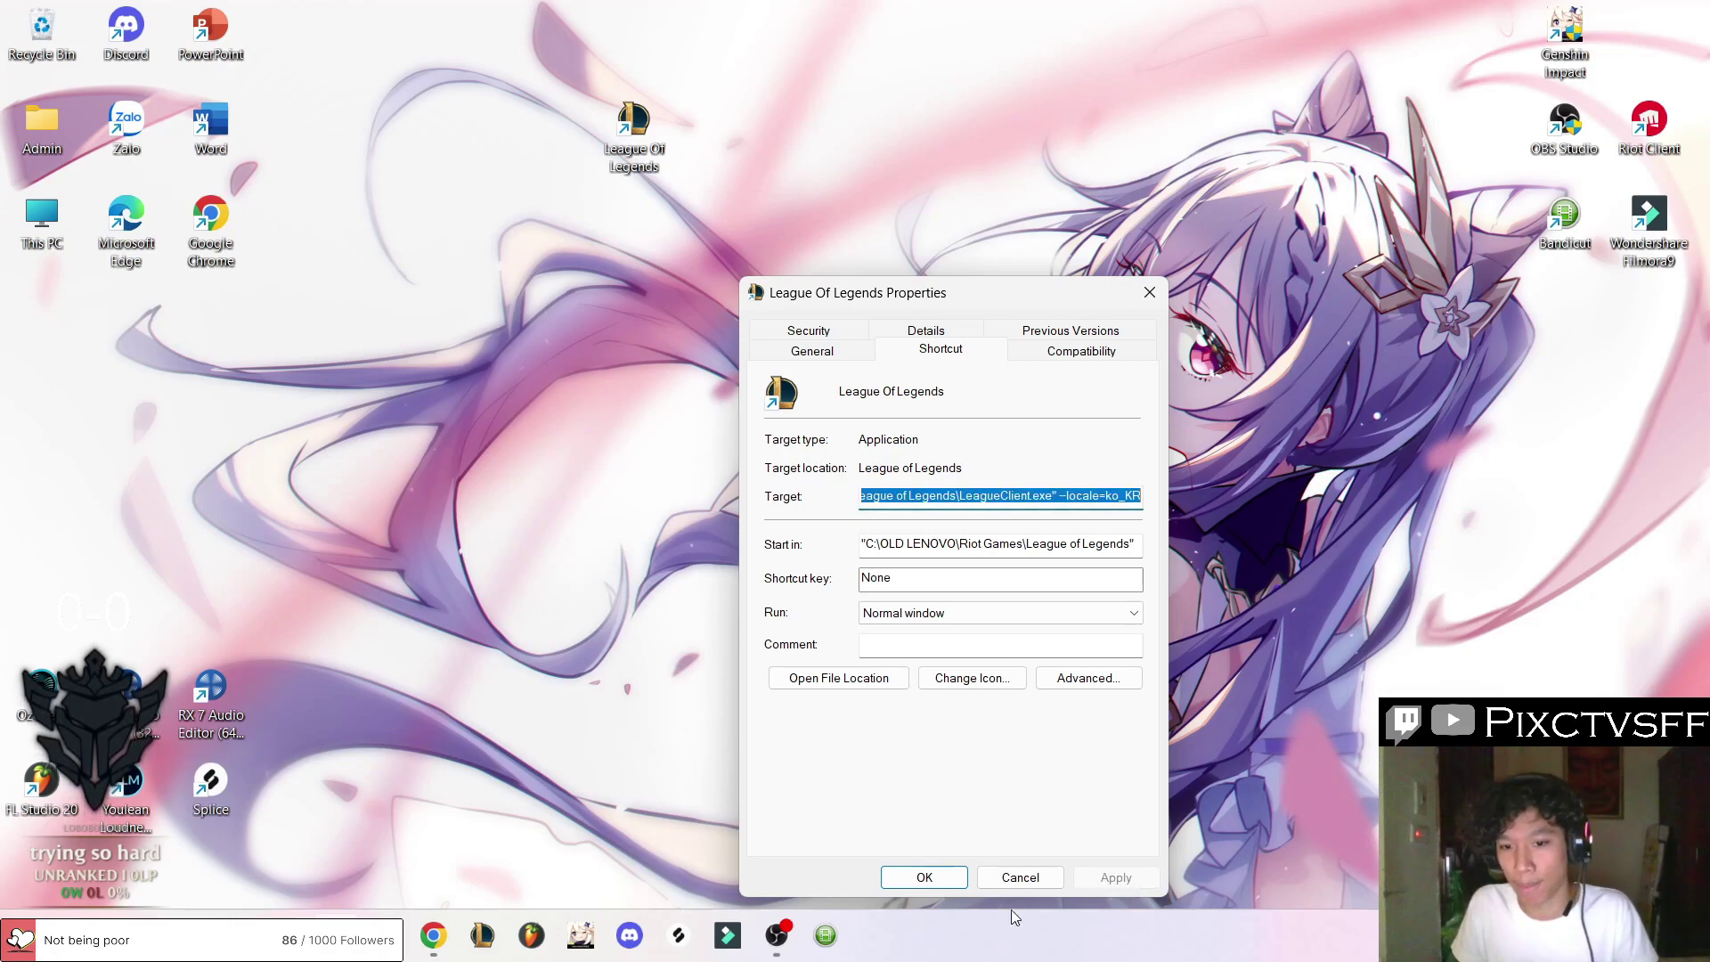
{"action": "left_click", "coordinate": [924, 878]}
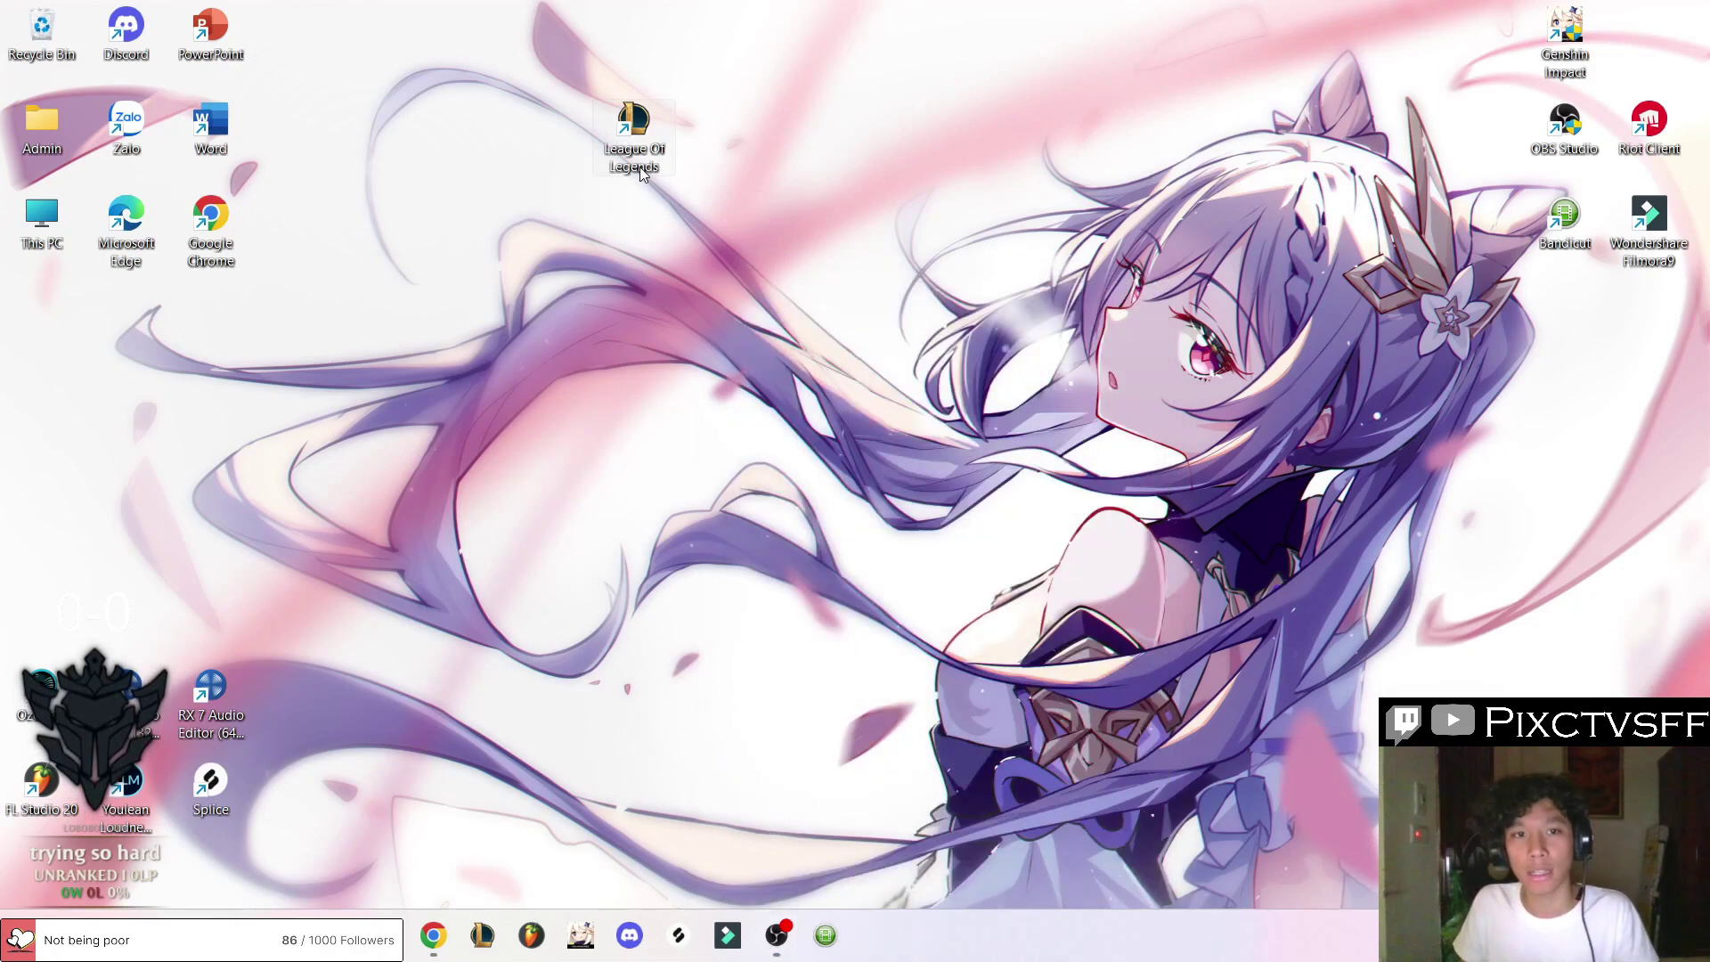
Step: Recheck the shortcut's Target, move it to the top-right corner, and launch League of Legends
{"action": "right_click", "coordinate": [639, 168]}
{"action": "left_click", "coordinate": [797, 848]}
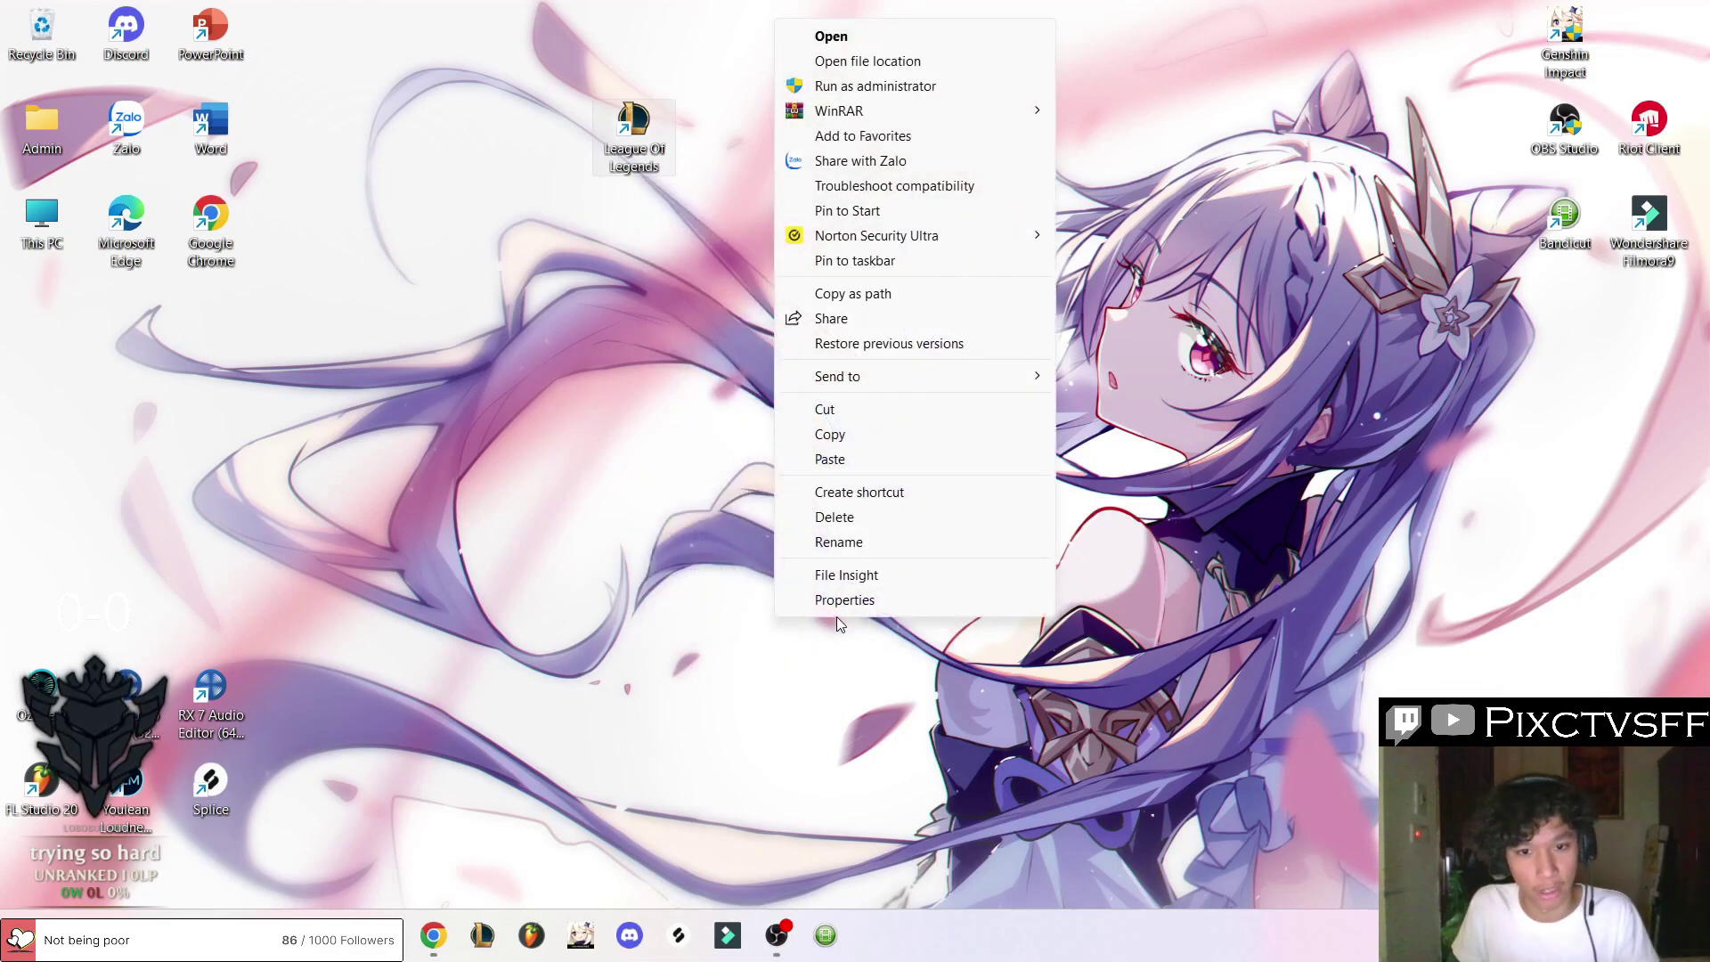
{"action": "left_click", "coordinate": [837, 611]}
{"action": "left_click", "coordinate": [972, 877]}
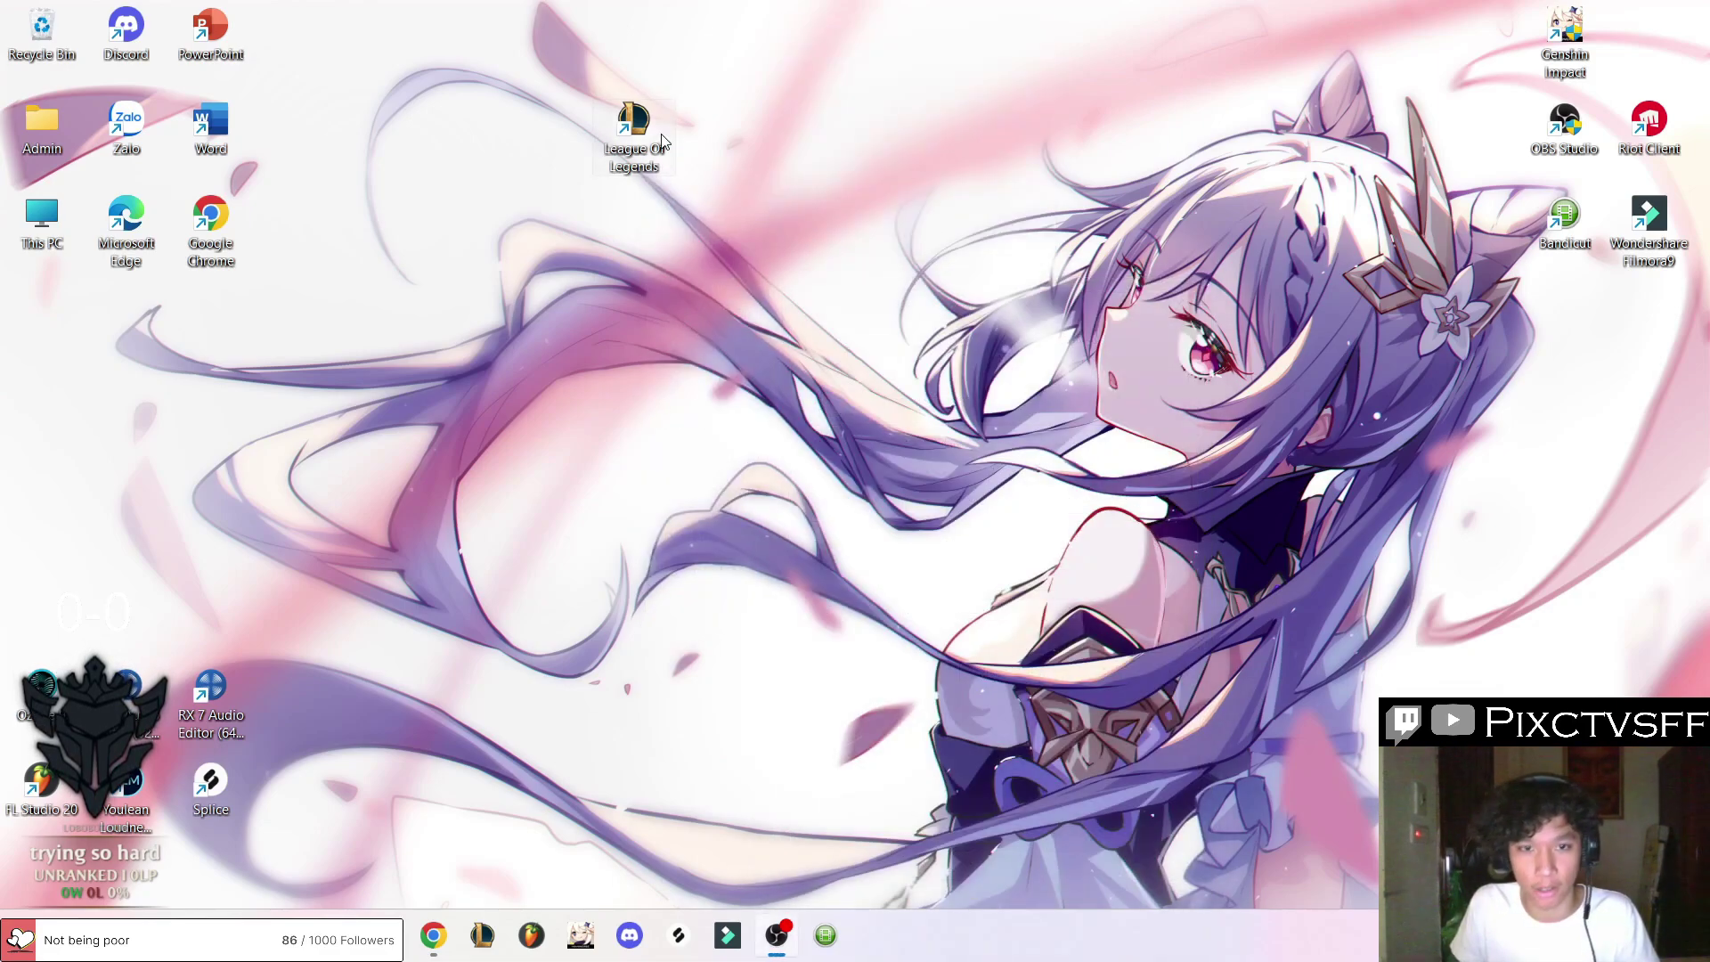
{"action": "left_click_drag", "start_coordinate": [633, 124], "coordinate": [1687, 53]}
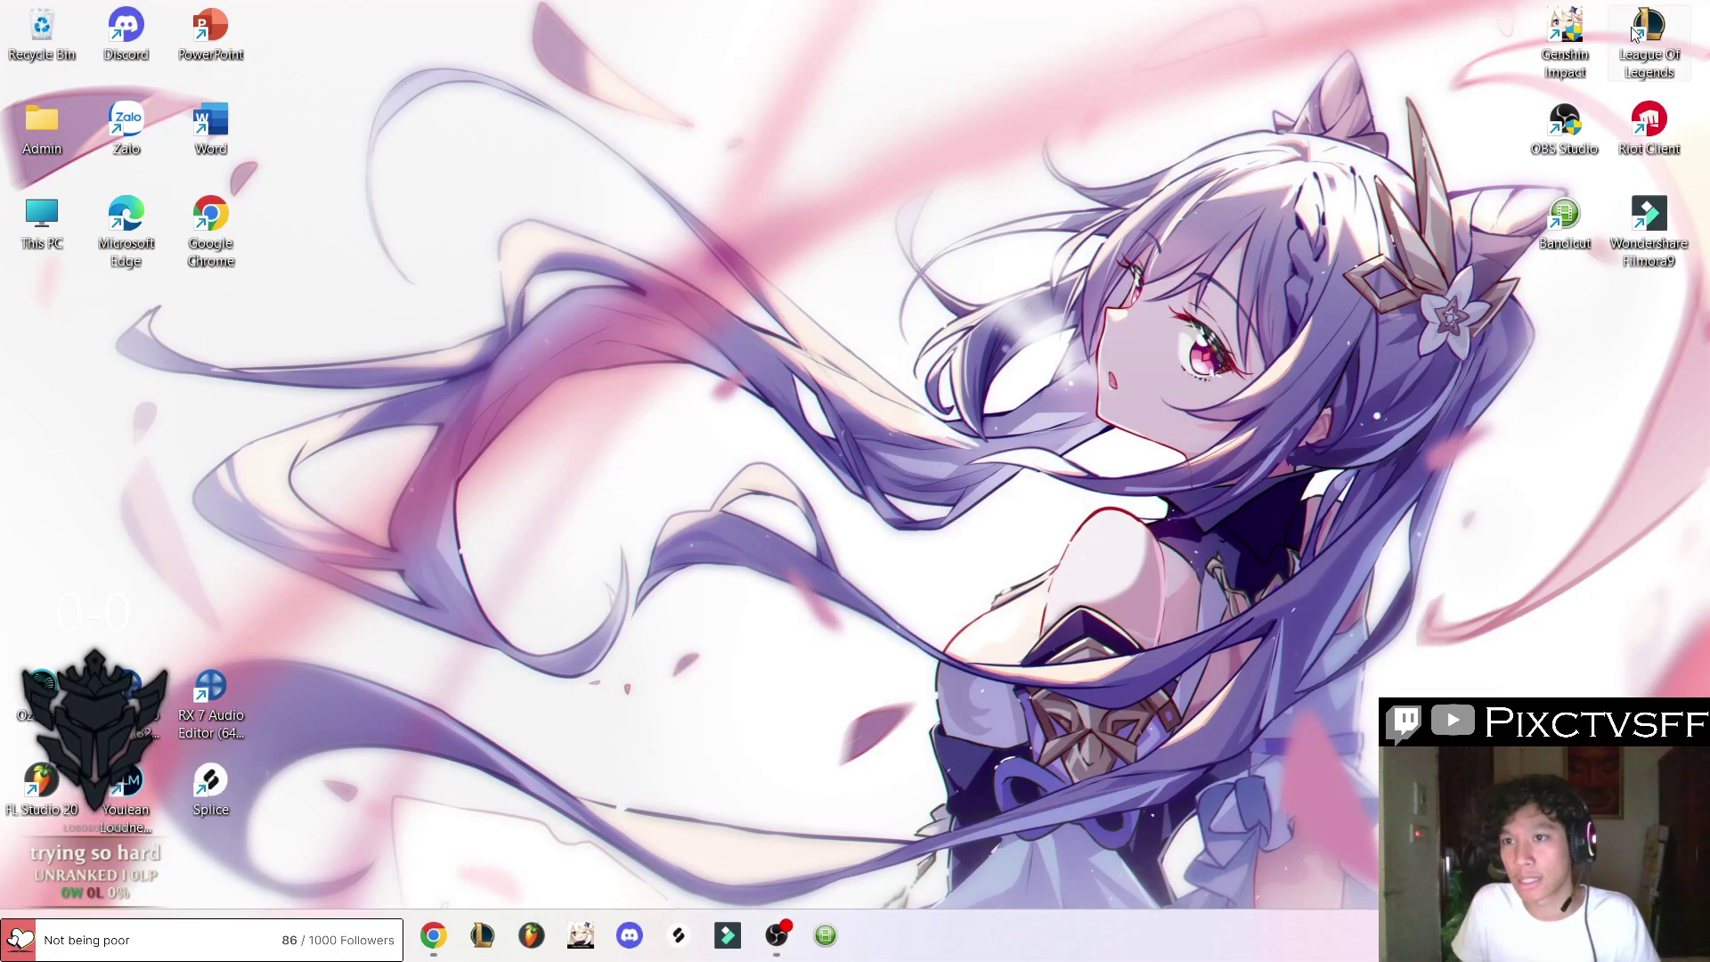
{"action": "double_click", "coordinate": [1648, 36]}
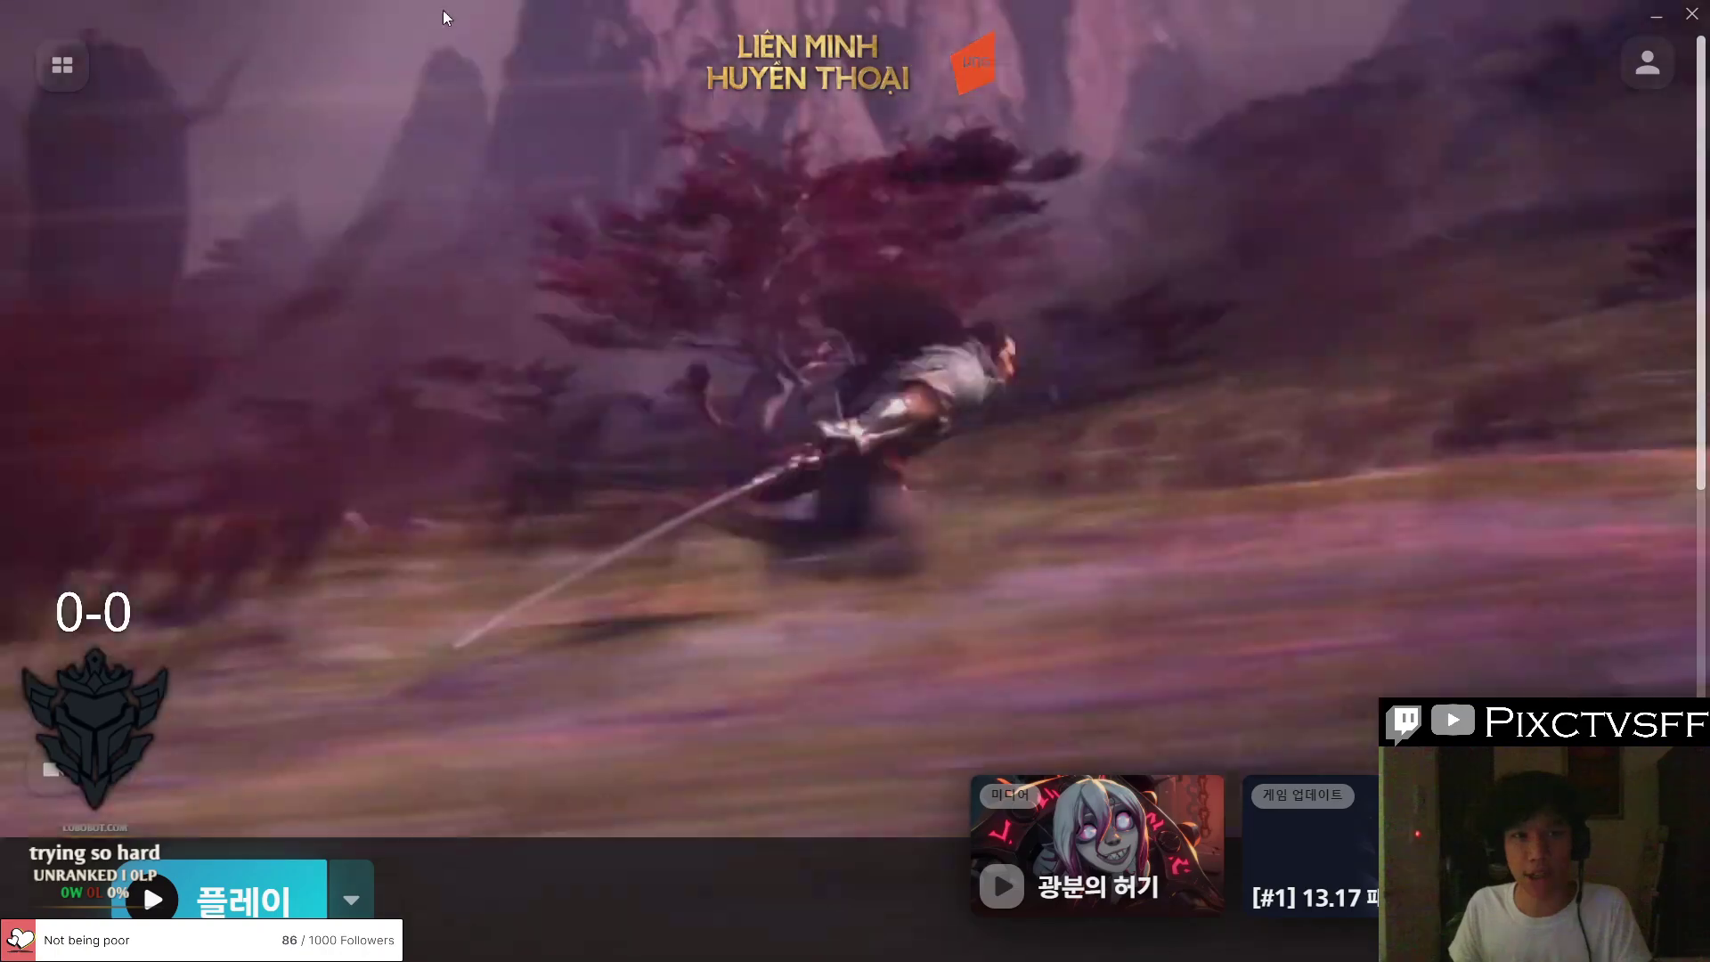
Step: Restore the Korean Riot Client window and press 플레이 to start League of Legends
{"action": "double_click", "coordinate": [445, 17]}
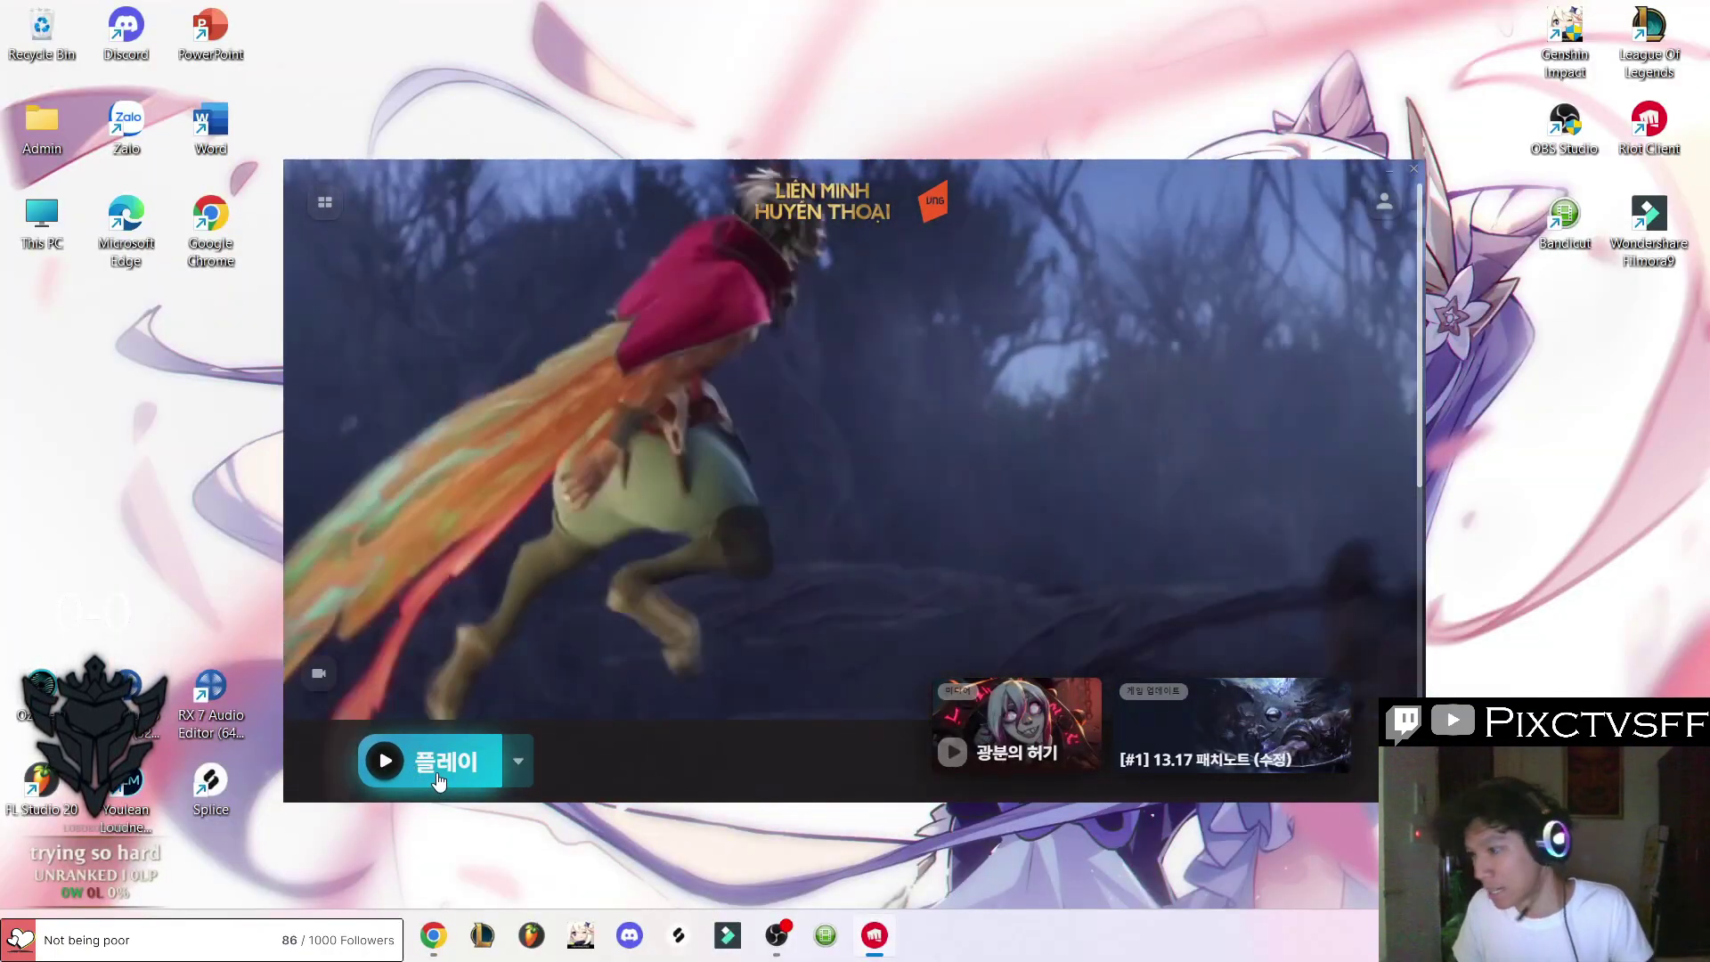
{"action": "left_click", "coordinate": [443, 764]}
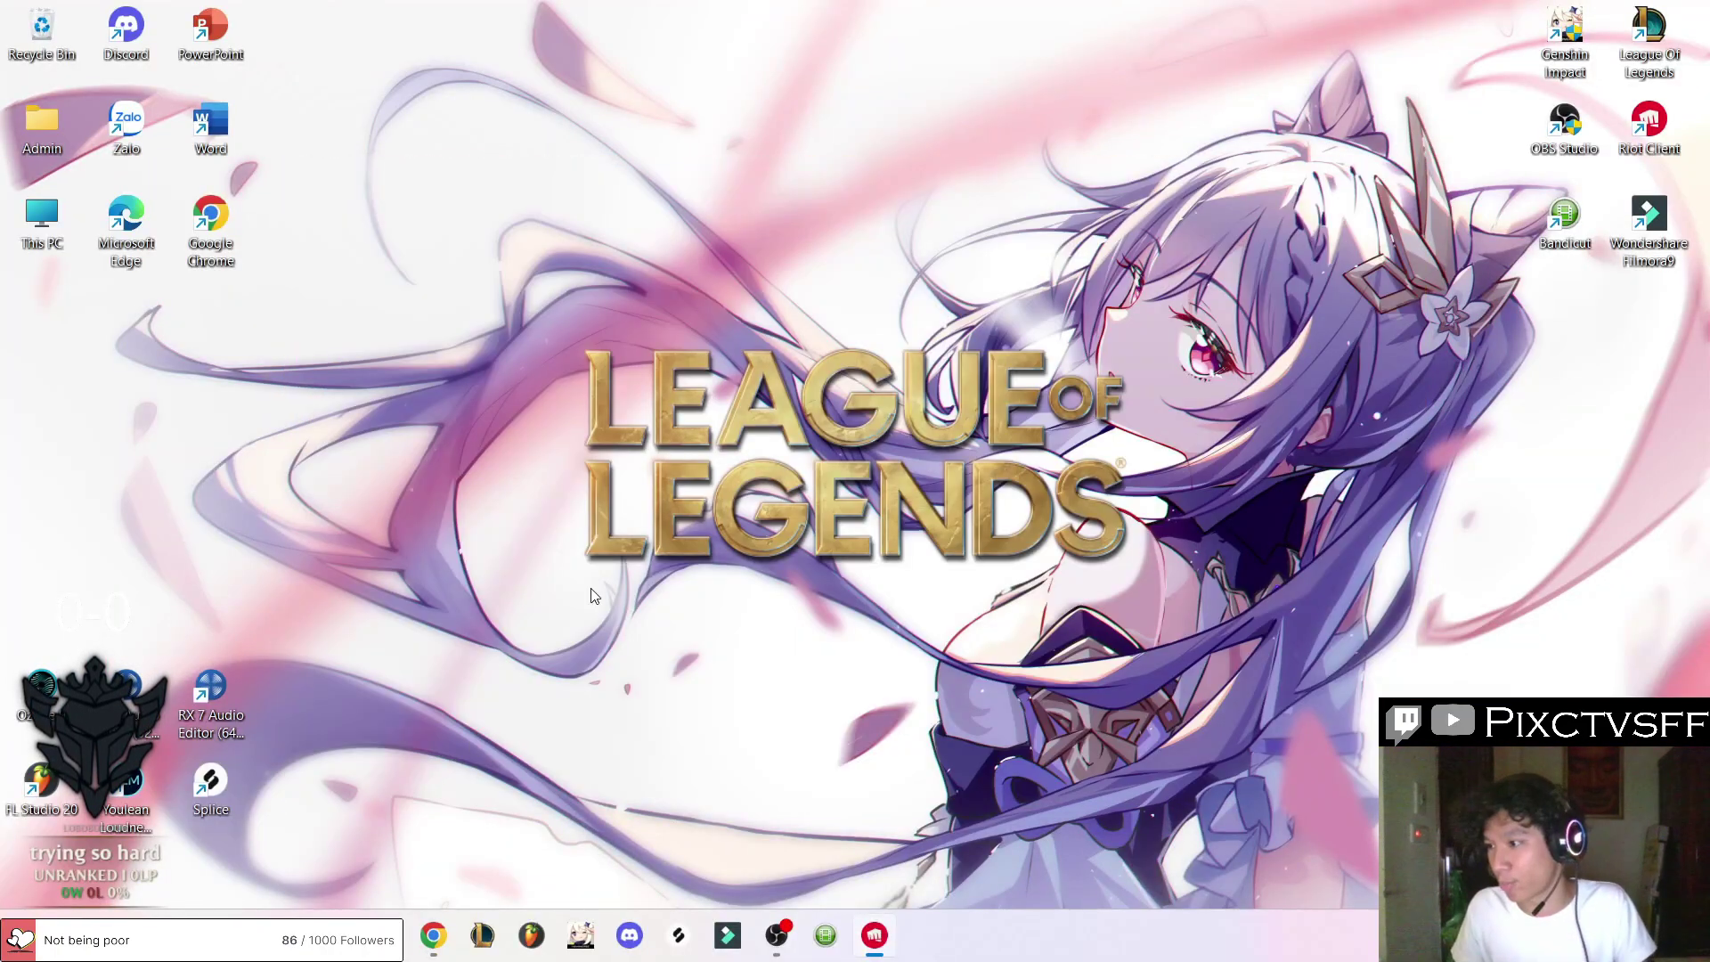